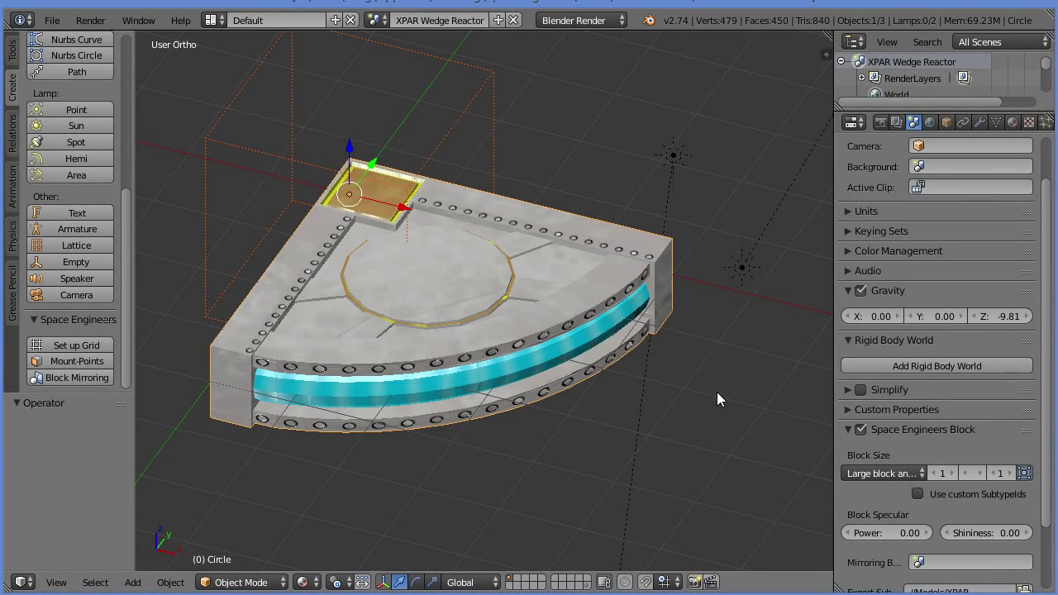
- Set the Space Engineers block size to 4 in X and 4 in Y
{"action": "left_click_drag", "start_coordinate": [834, 478], "coordinate": [759, 473]}
{"action": "scroll", "coordinate": [885, 529], "scroll_direction": "down", "scroll_amount": 3}
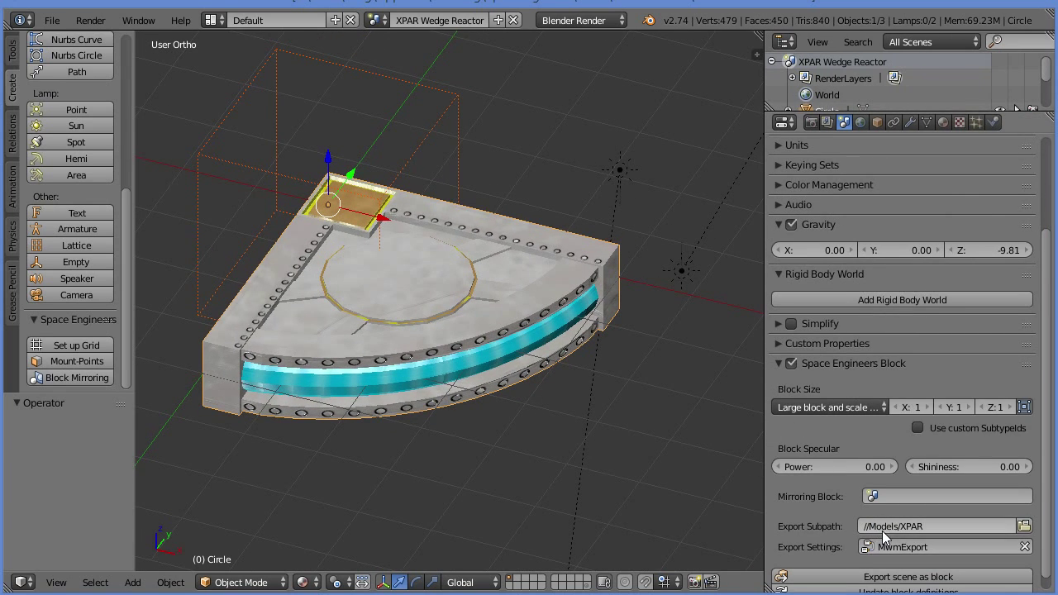
{"action": "left_click", "coordinate": [915, 407]}
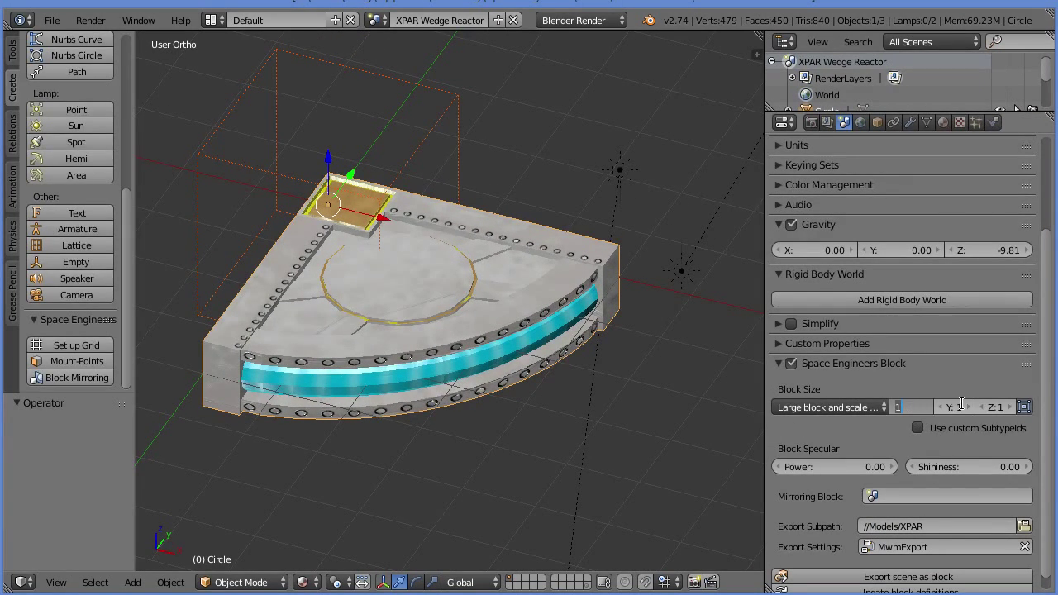
{"action": "type", "text": "4"}
{"action": "key", "text": "Tab"}
{"action": "type", "text": "4"}
{"action": "key", "text": "Return"}
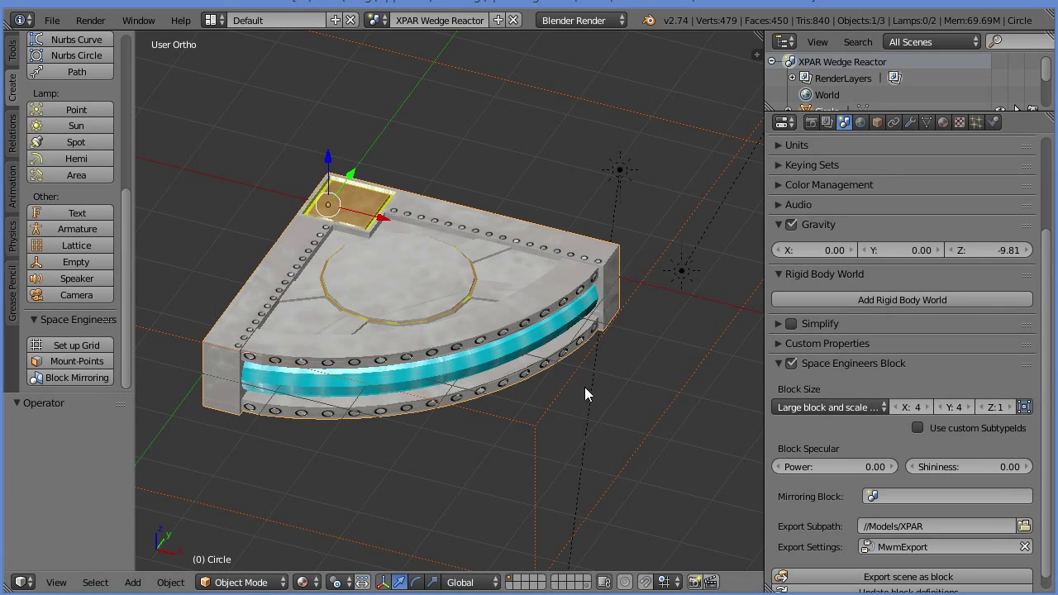
- In top view, scale the wedge reactor model uniformly by 2.5
{"action": "key", "text": "KP_7"}
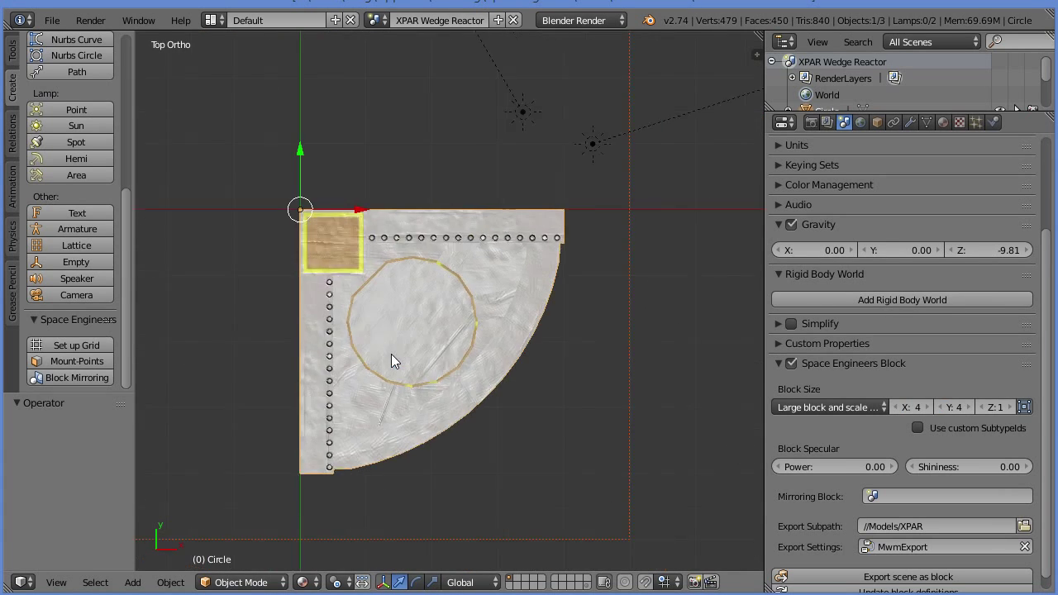
{"action": "middle_click_drag", "start_coordinate": [413, 256], "coordinate": [515, 313], "text": "shift"}
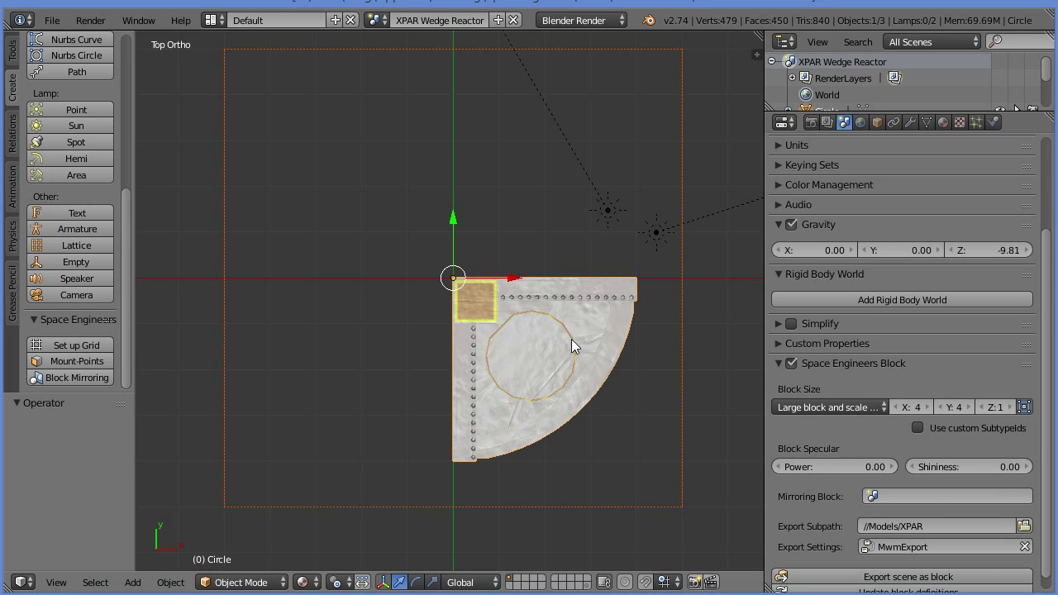
{"action": "type", "text": "s2.5"}
{"action": "key", "text": "Return"}
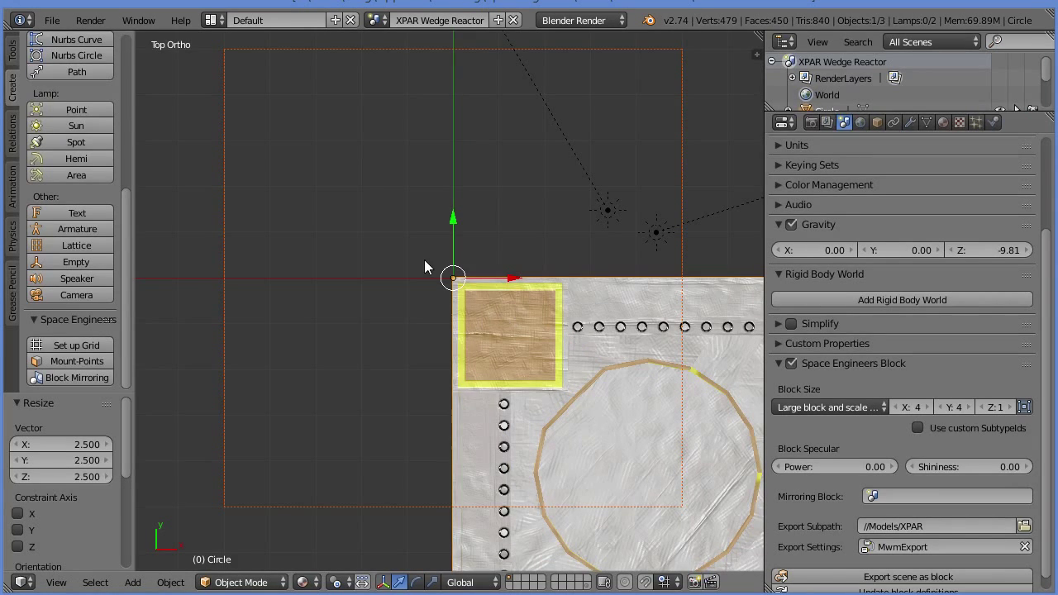
- Move the wedge reactor 5 units along Y and -5 units along X to fit the block outline
{"action": "type", "text": "gy5"}
{"action": "key", "text": "Return"}
{"action": "type", "text": "g"}
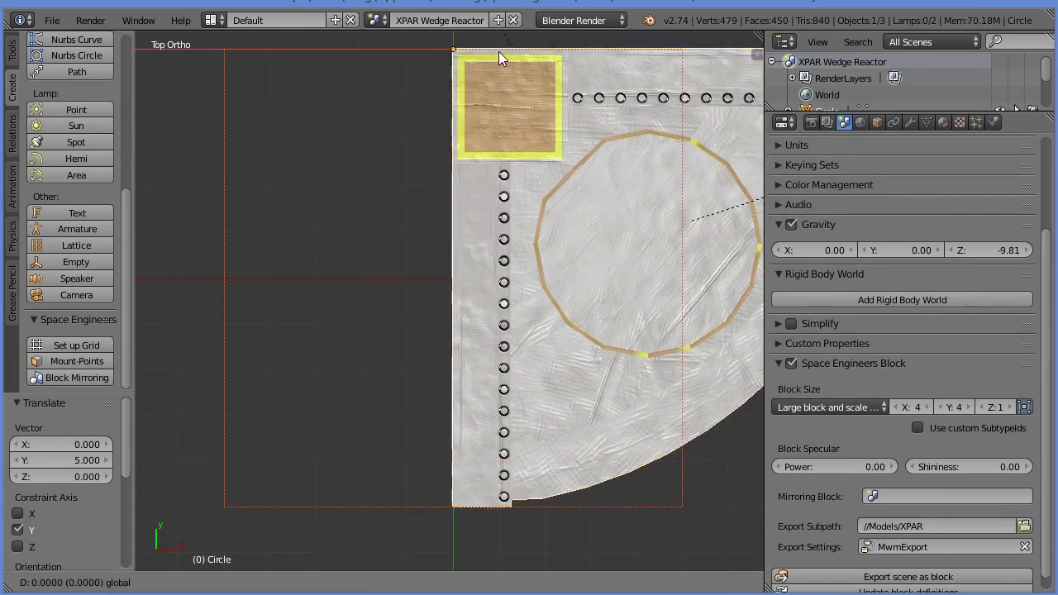
{"action": "type", "text": "x-5"}
{"action": "key", "text": "Return"}
- Apply the wedge reactor's scale and location transforms
{"action": "middle_click_drag", "start_coordinate": [454, 304], "coordinate": [437, 267]}
{"action": "key", "text": "ctrl+a"}
{"action": "left_click", "coordinate": [450, 300]}
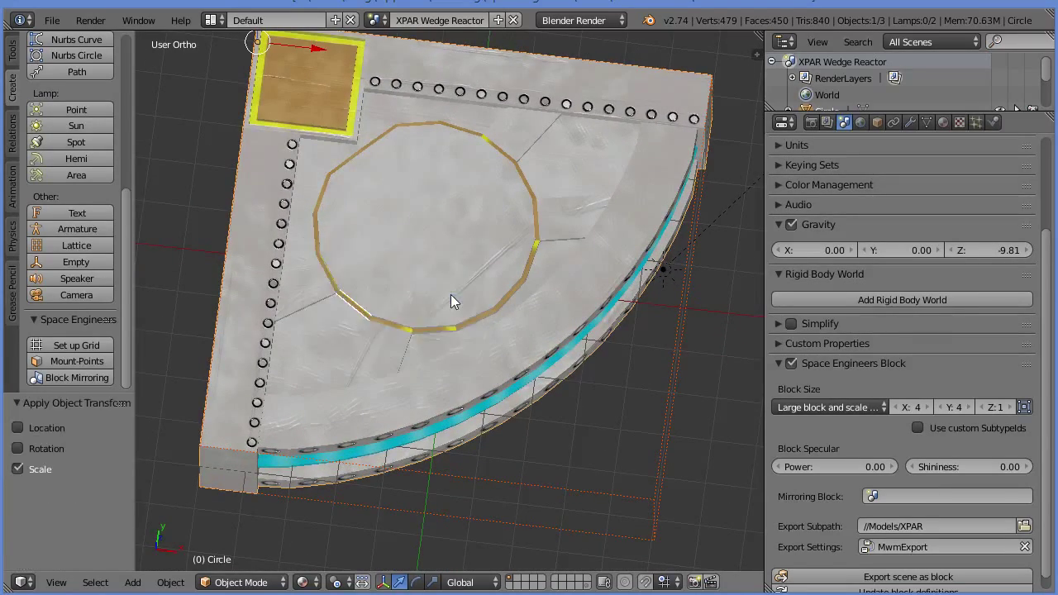
{"action": "key", "text": "ctrl+a"}
{"action": "left_click", "coordinate": [437, 256]}
{"action": "mouse_move", "coordinate": [498, 456]}
{"action": "middle_mouse_down"}
{"action": "mouse_move", "coordinate": [469, 430]}
{"action": "mouse_move", "coordinate": [496, 440]}
{"action": "middle_mouse_up"}
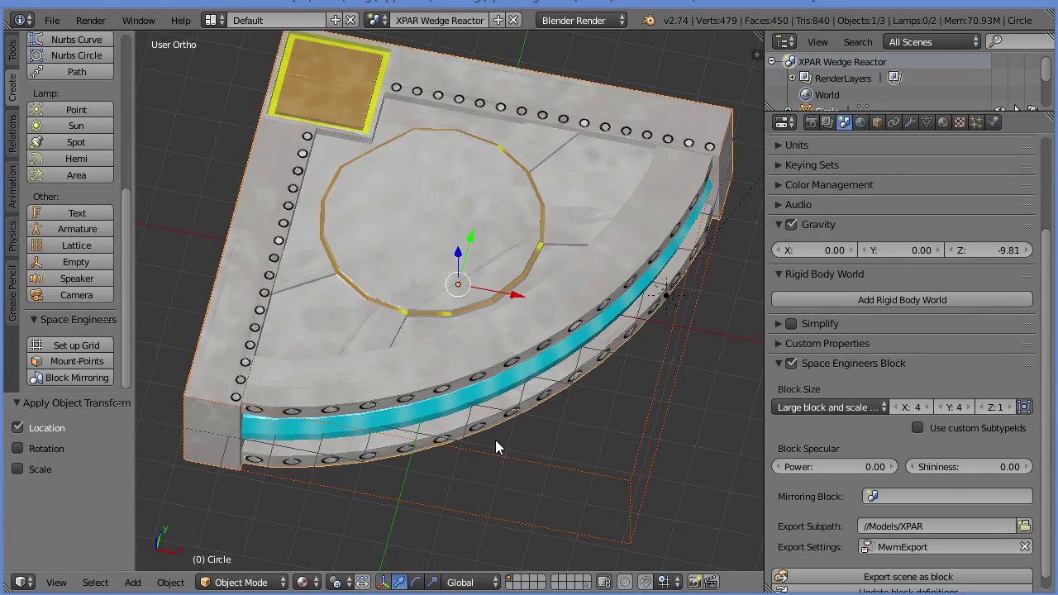
- Switch to the empty second layer and add the Space Engineers mount-points object there
{"action": "middle_click_drag", "start_coordinate": [495, 440], "coordinate": [361, 338]}
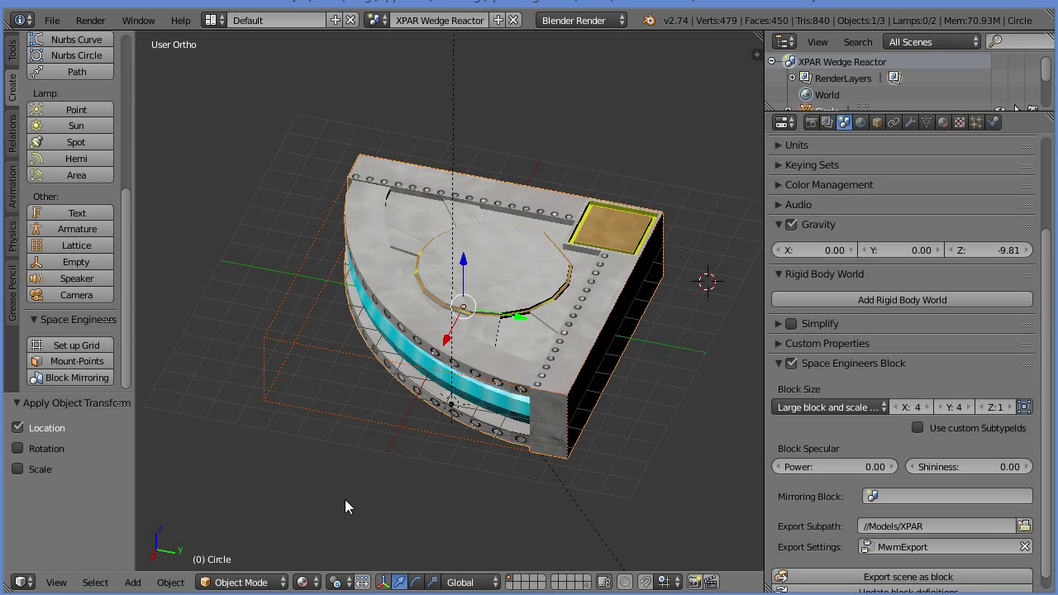
{"action": "left_click", "coordinate": [516, 579]}
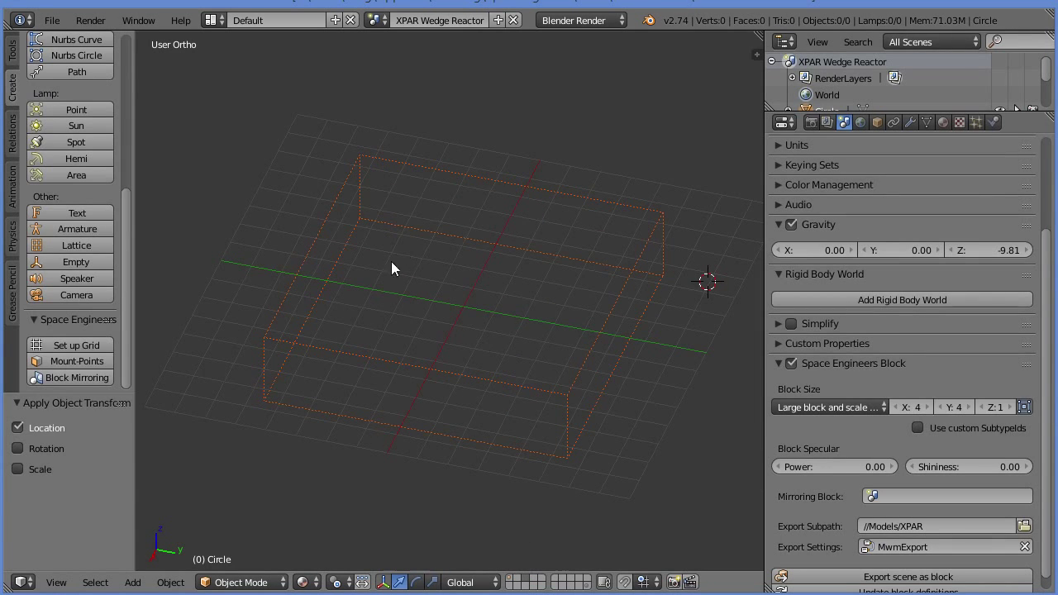
{"action": "middle_click_drag", "start_coordinate": [388, 455], "coordinate": [479, 473]}
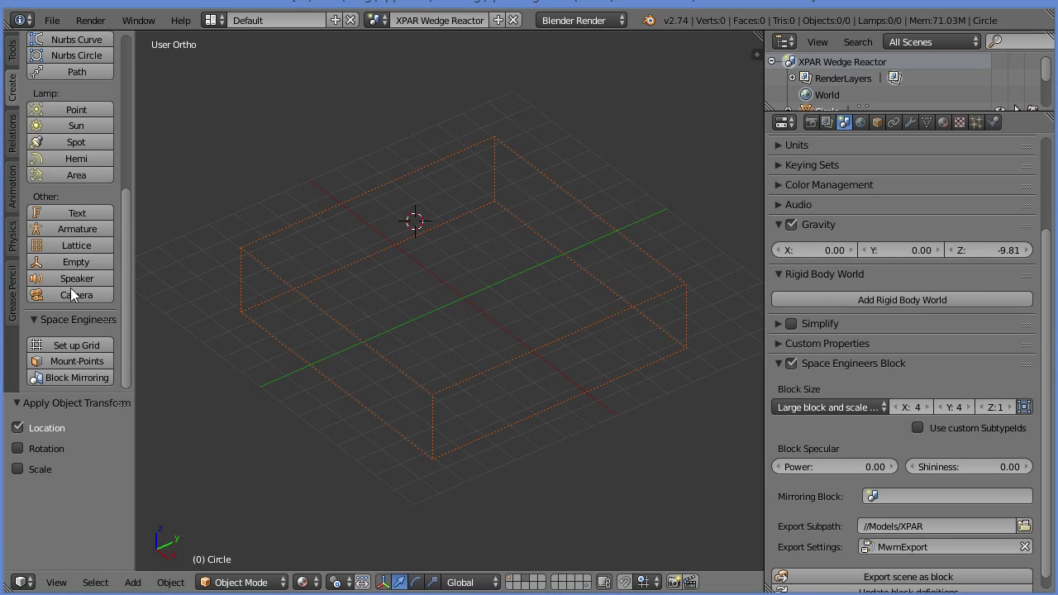
{"action": "scroll", "coordinate": [43, 189], "scroll_direction": "up", "scroll_amount": 6}
{"action": "scroll", "coordinate": [70, 289], "scroll_direction": "down", "scroll_amount": 7}
{"action": "left_click", "coordinate": [77, 361]}
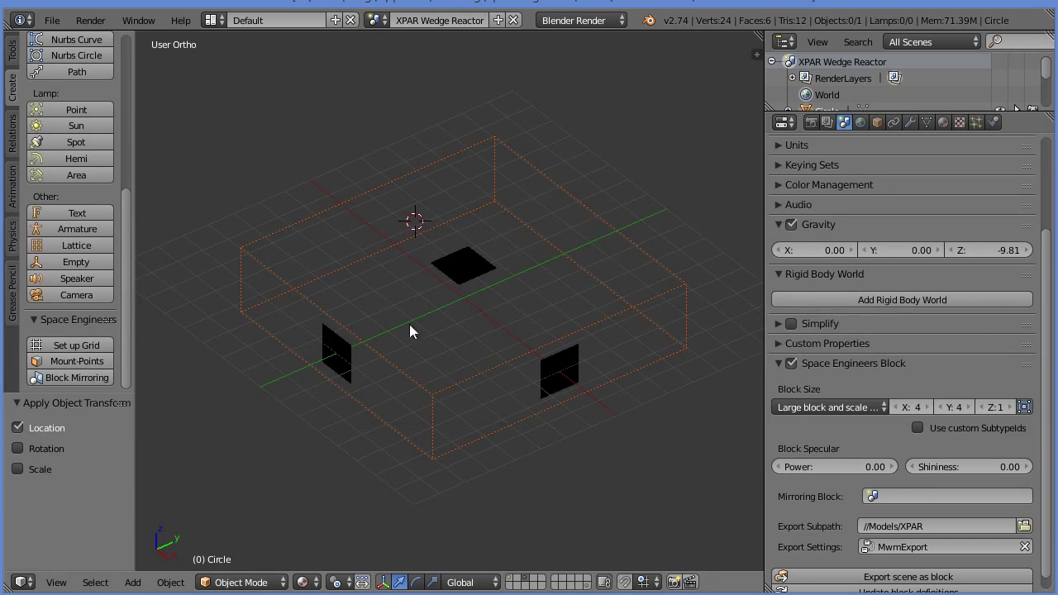
- Select the mount-points object and display the reactor model's layer together with the mount-point layer
{"action": "middle_click_drag", "start_coordinate": [414, 330], "coordinate": [456, 291]}
{"action": "middle_click_drag", "start_coordinate": [321, 426], "coordinate": [444, 276]}
{"action": "right_click", "coordinate": [458, 259]}
{"action": "key", "text": "Tab"}
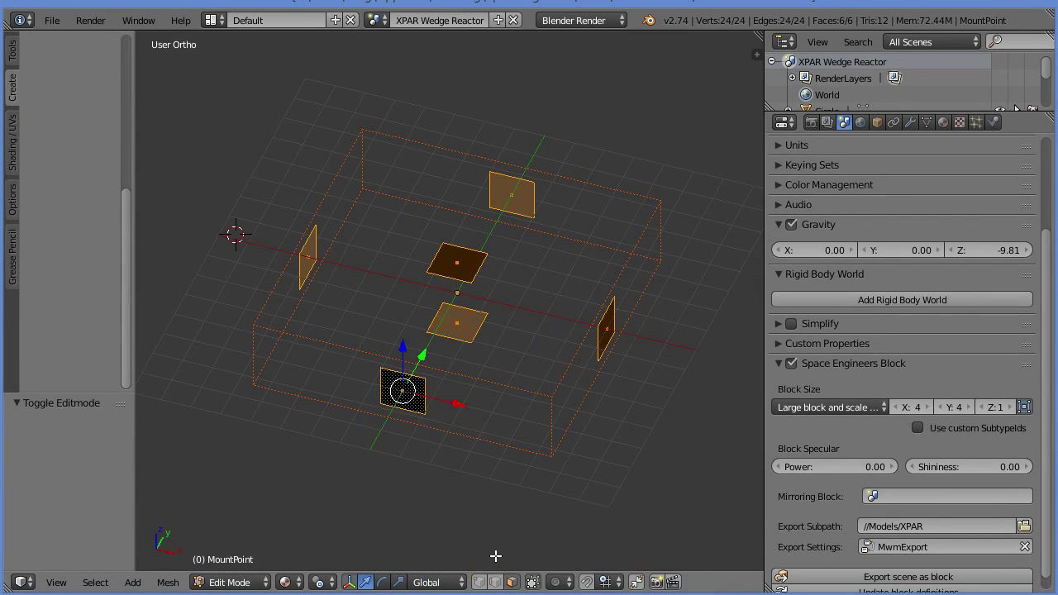
{"action": "key", "text": "Tab"}
{"action": "left_click", "coordinate": [510, 579], "text": "shift"}
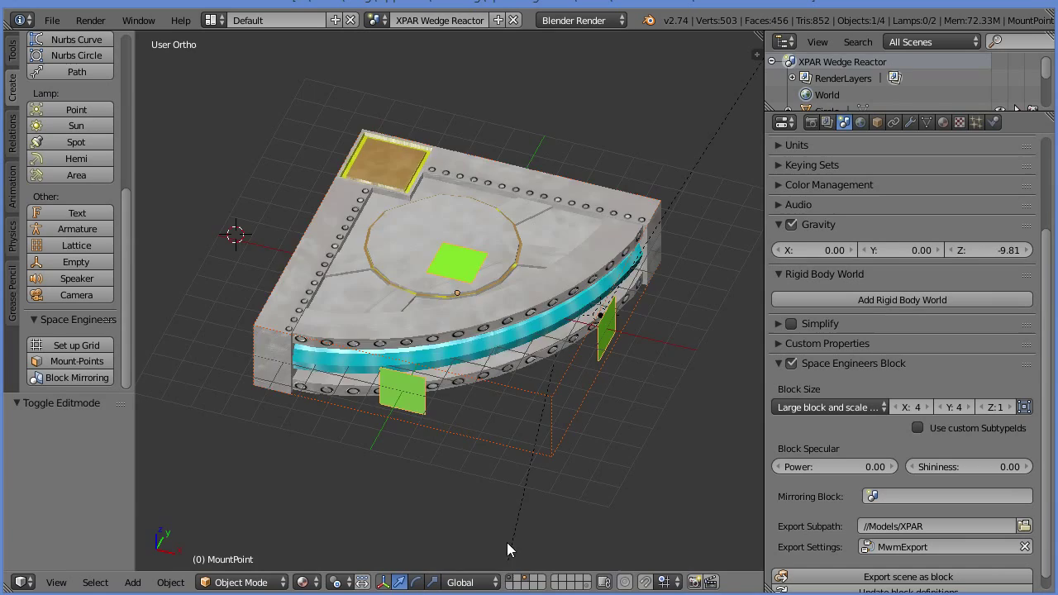
- Edit the mount-points mesh and delete the two side faces in front of the reactor's curved side
{"action": "middle_click_drag", "start_coordinate": [508, 543], "coordinate": [476, 382]}
{"action": "right_click", "coordinate": [472, 369]}
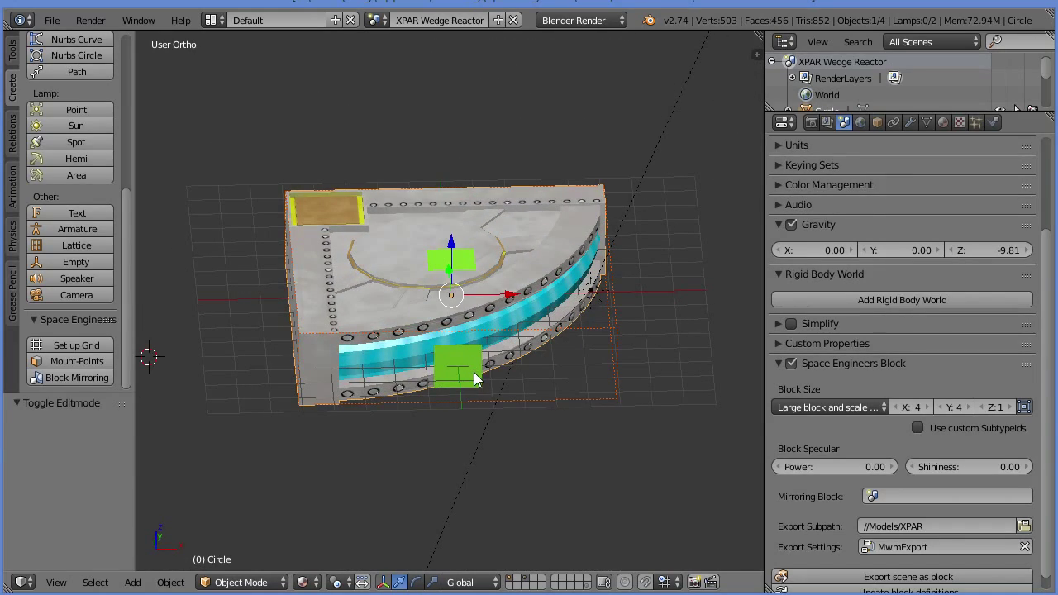
{"action": "right_click", "coordinate": [475, 377]}
{"action": "key", "text": "Tab"}
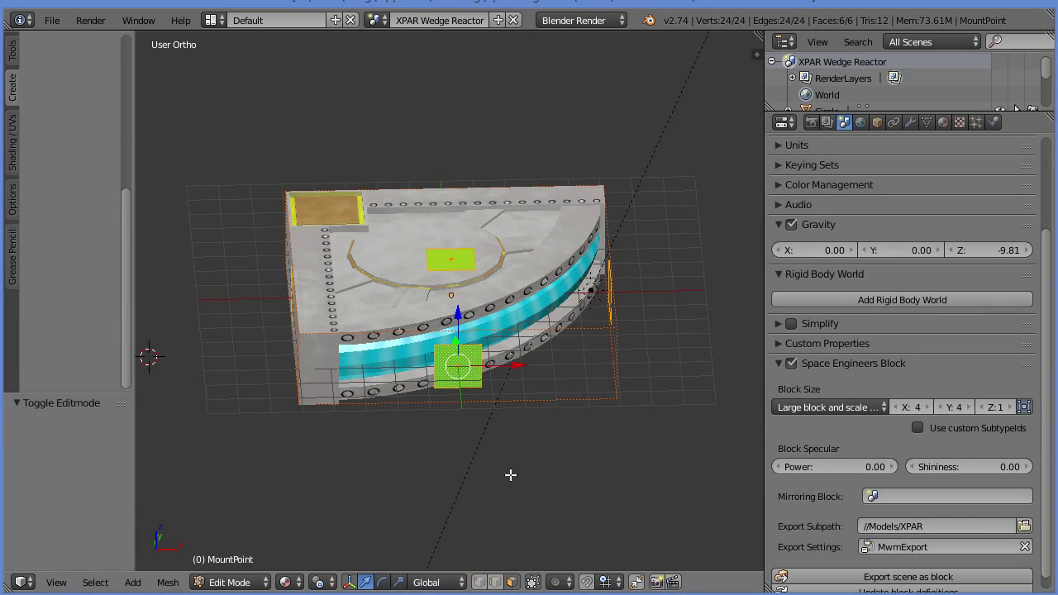
{"action": "middle_click_drag", "start_coordinate": [511, 474], "coordinate": [608, 366]}
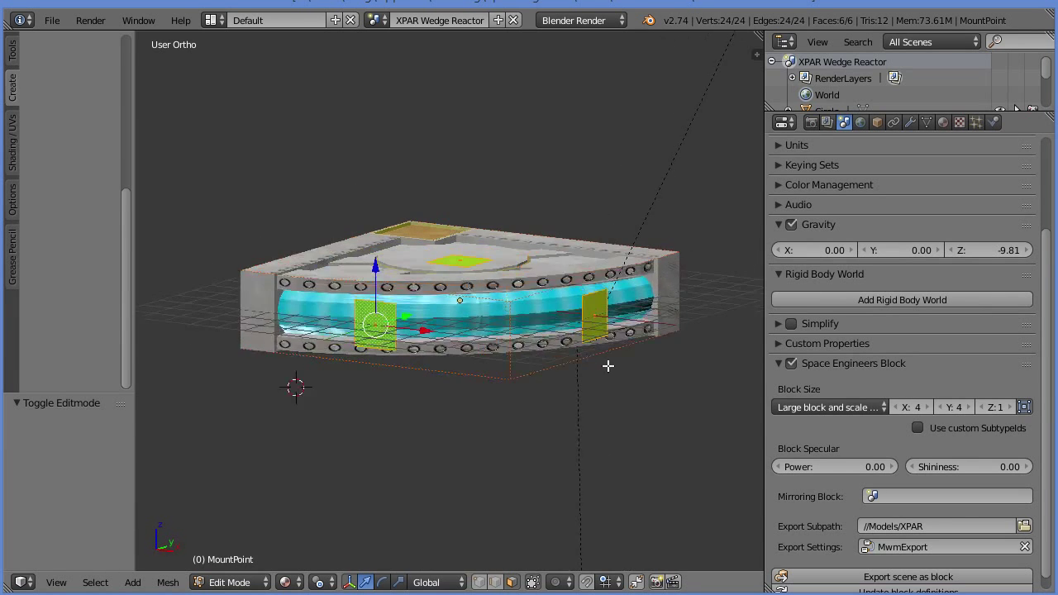
{"action": "scroll", "coordinate": [608, 365], "scroll_direction": "up", "scroll_amount": 1}
{"action": "right_click", "coordinate": [625, 326]}
{"action": "key", "text": "x"}
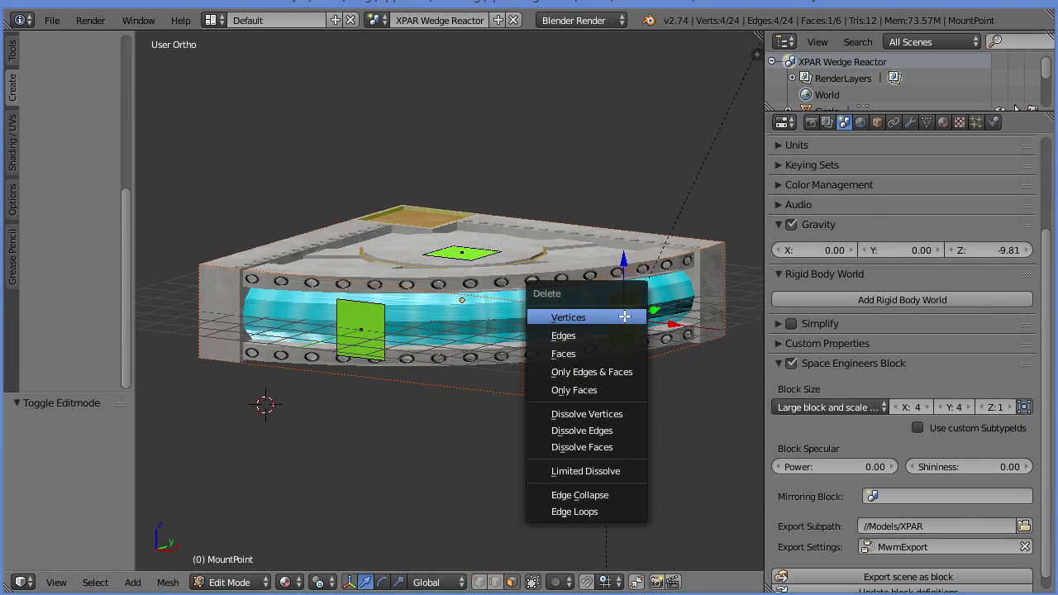
{"action": "left_click", "coordinate": [607, 335]}
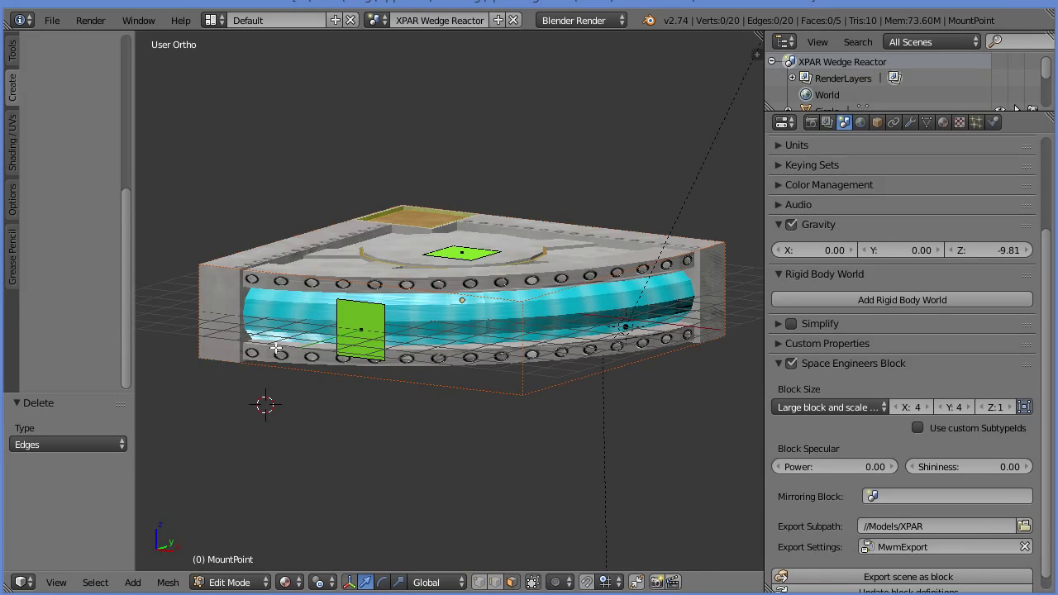
{"action": "right_click", "coordinate": [361, 331]}
{"action": "key", "text": "x"}
{"action": "left_click", "coordinate": [363, 314]}
- Scale the mount-point face on the flat side that runs along Y by 1.6 to span the block height
{"action": "middle_click_drag", "start_coordinate": [485, 404], "coordinate": [546, 383]}
{"action": "right_click", "coordinate": [466, 330]}
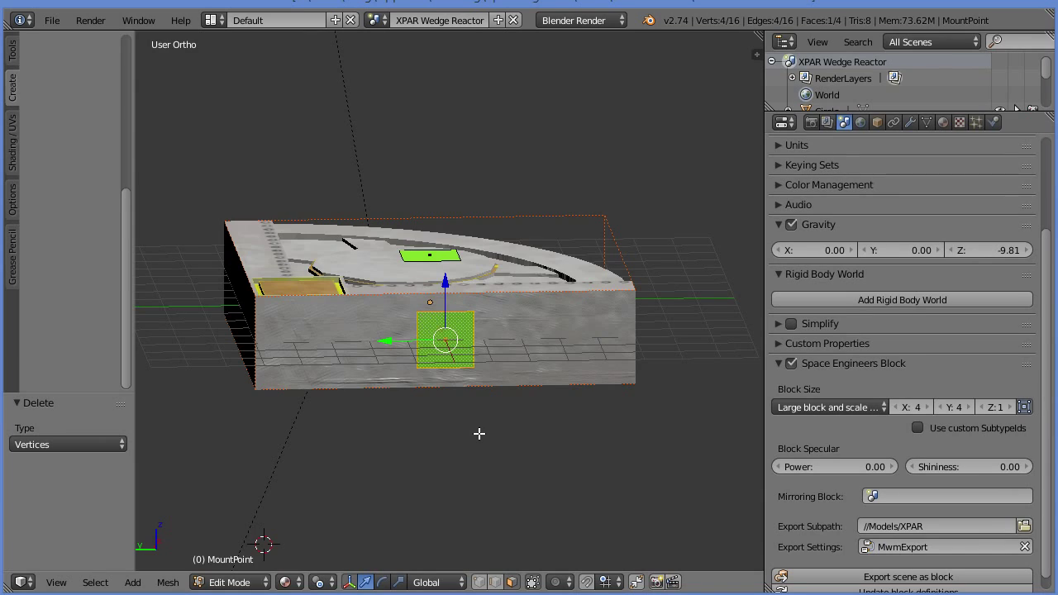
{"action": "middle_click_drag", "start_coordinate": [478, 433], "coordinate": [504, 479]}
{"action": "mouse_move", "coordinate": [478, 388]}
{"action": "left_mouse_down"}
{"action": "mouse_move", "coordinate": [504, 444]}
{"action": "mouse_move", "coordinate": [482, 387]}
{"action": "left_mouse_up"}
{"action": "middle_click_drag", "start_coordinate": [482, 387], "coordinate": [511, 420]}
{"action": "key", "text": "s"}
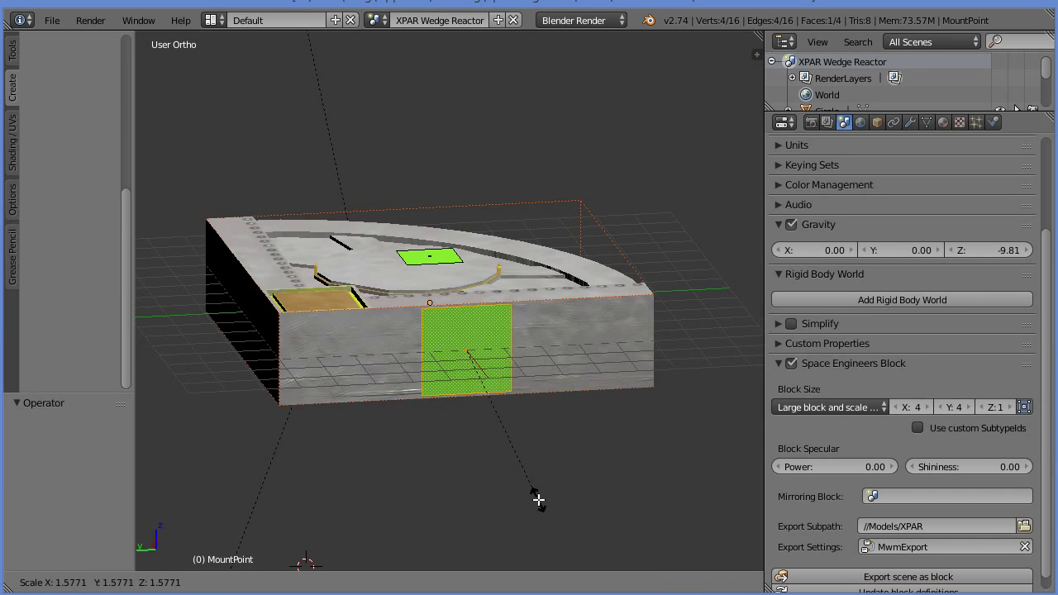
{"action": "left_click", "coordinate": [543, 499]}
- Stretch that side mount-point face by 4.1 along Y to cover the full length of the flat side
{"action": "middle_click_drag", "start_coordinate": [543, 499], "coordinate": [480, 449]}
{"action": "key", "text": "s"}
{"action": "key", "text": "x"}
{"action": "key", "text": "y"}
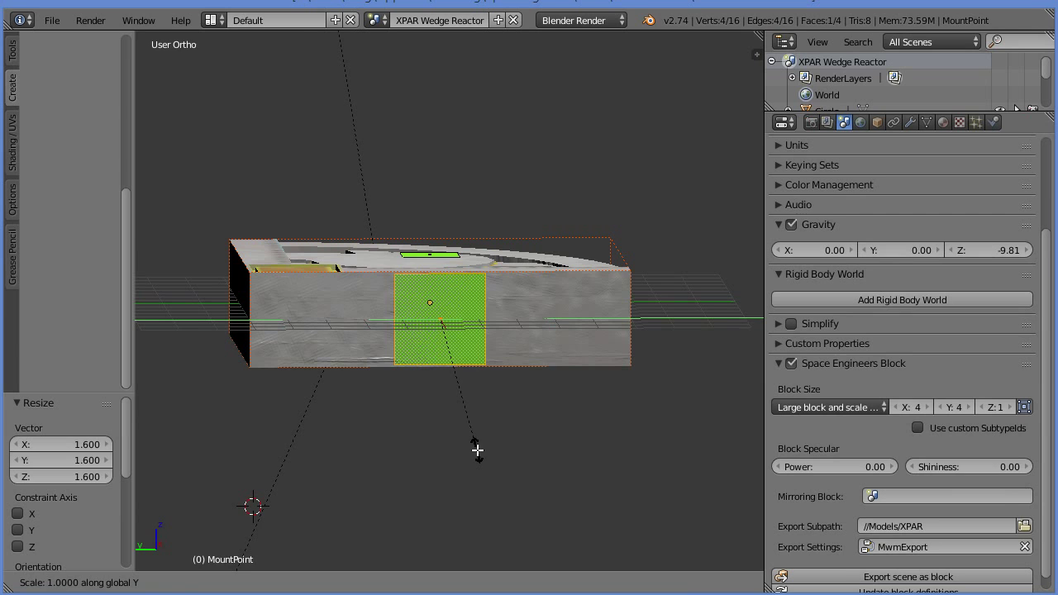
{"action": "left_click", "coordinate": [909, 588], "text": "ctrl"}
- Scale the mount-point face on the other flat side by 1.6, then stretch it by 4.2 along X
{"action": "middle_click_drag", "start_coordinate": [370, 498], "coordinate": [538, 530]}
{"action": "right_click", "coordinate": [403, 364]}
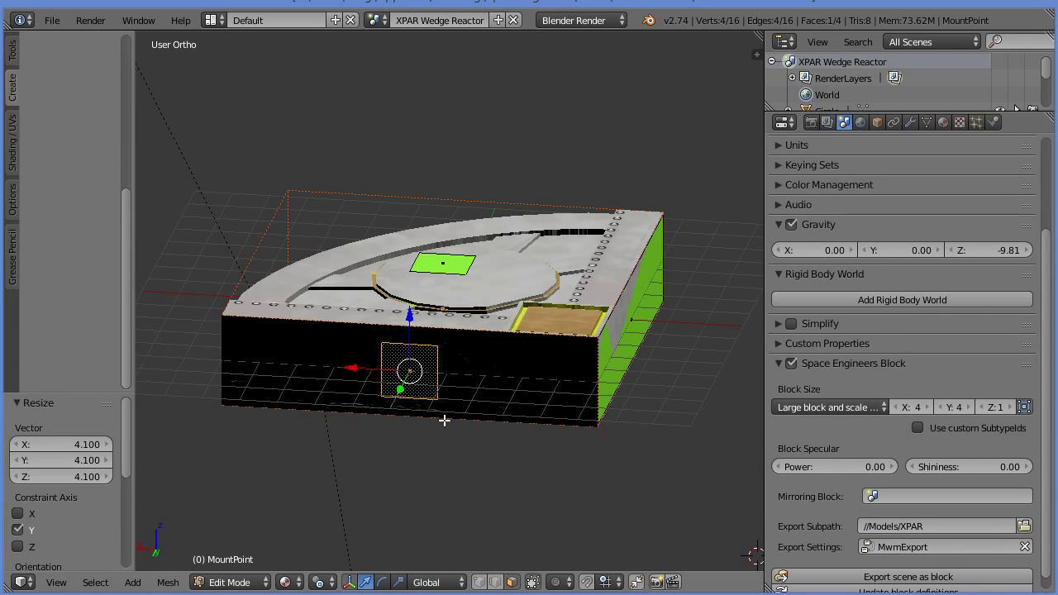
{"action": "key", "text": "s"}
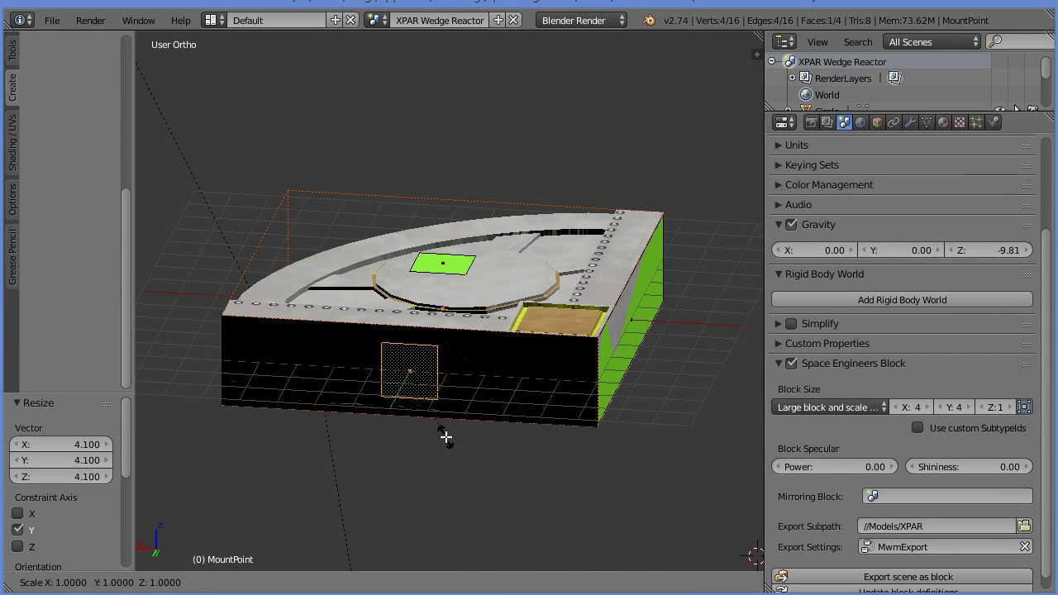
{"action": "left_click", "coordinate": [480, 469]}
{"action": "key", "text": "s"}
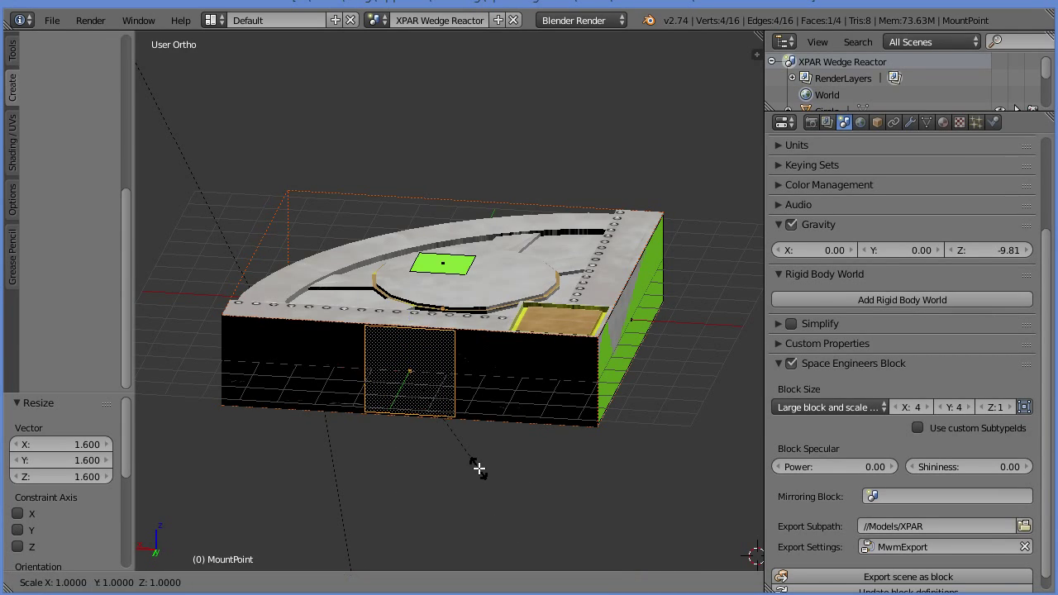
{"action": "key", "text": "x"}
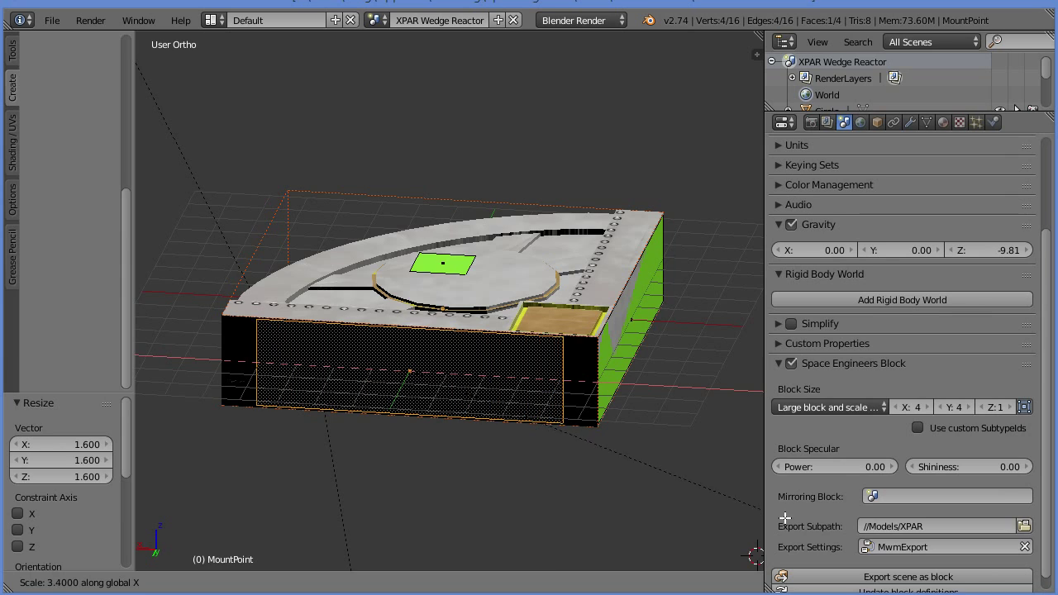
{"action": "left_click", "coordinate": [876, 546], "text": "ctrl"}
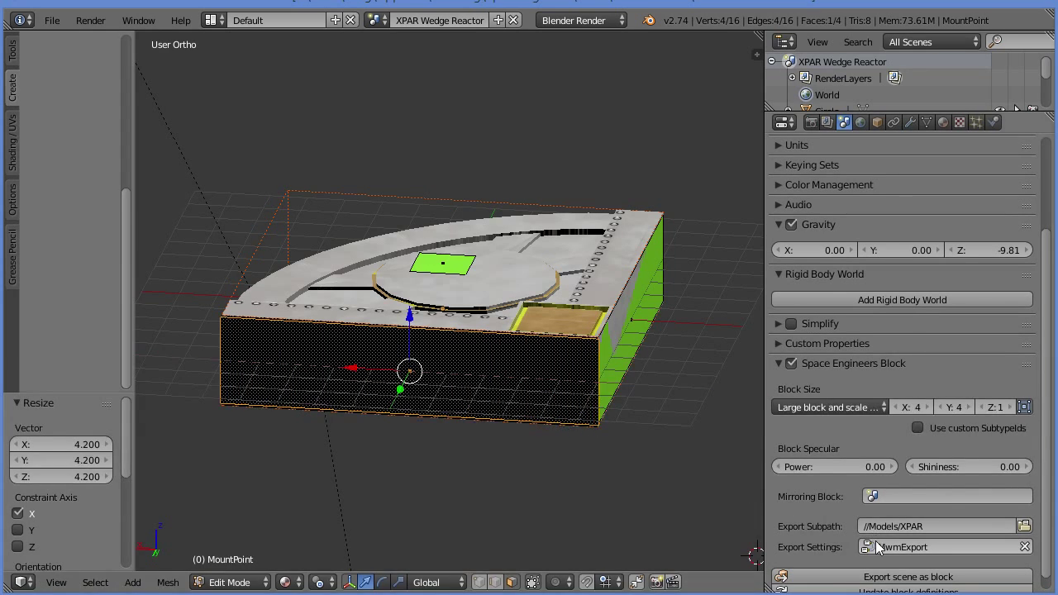
- Select the top and bottom mount-point faces together and move them -4 along X to the flat edge
{"action": "middle_click_drag", "start_coordinate": [516, 449], "coordinate": [423, 360]}
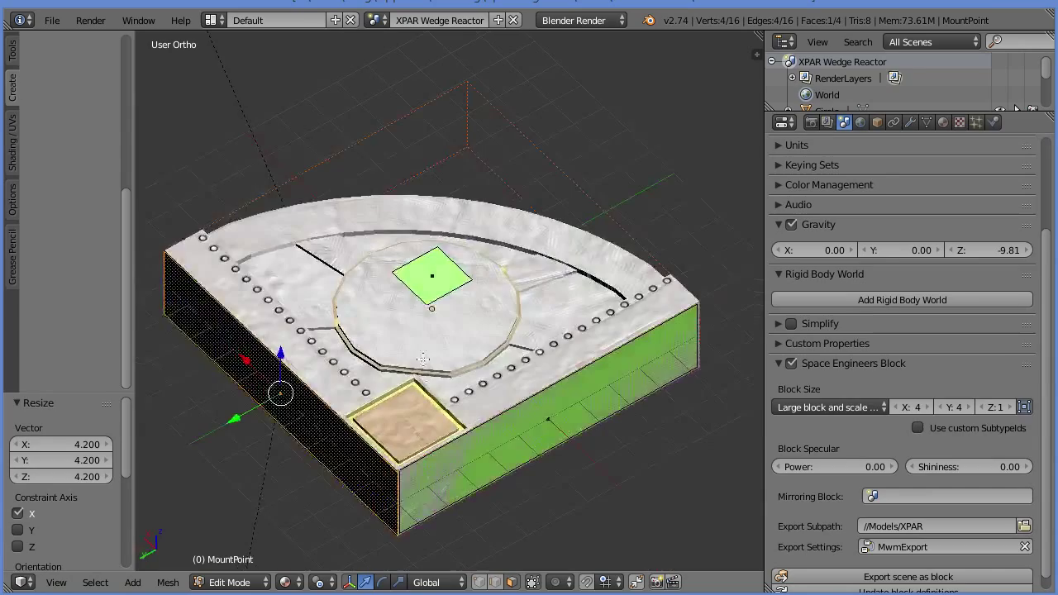
{"action": "middle_click_drag", "start_coordinate": [540, 409], "coordinate": [380, 248]}
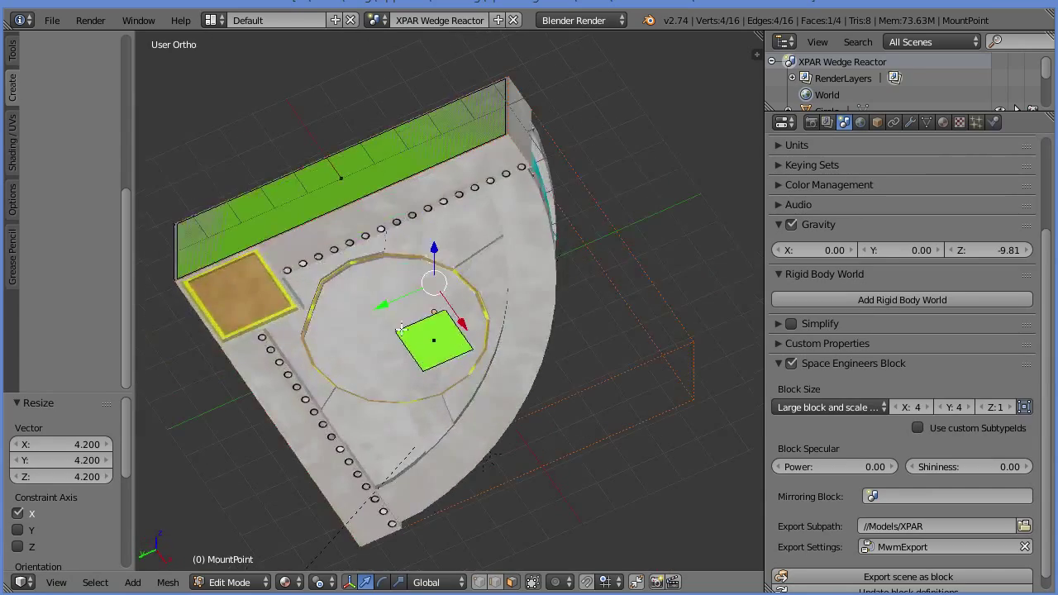
{"action": "right_click", "coordinate": [434, 338], "text": "shift"}
{"action": "middle_click_drag", "start_coordinate": [435, 339], "coordinate": [589, 585]}
{"action": "middle_click_drag", "start_coordinate": [485, 499], "coordinate": [450, 374], "text": "shift"}
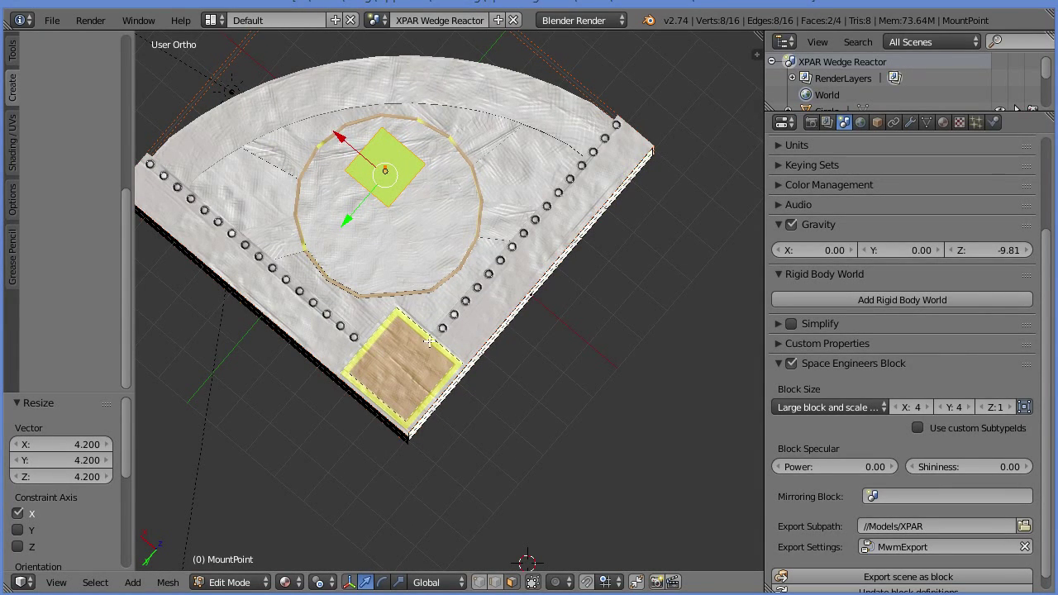
{"action": "key", "text": "s"}
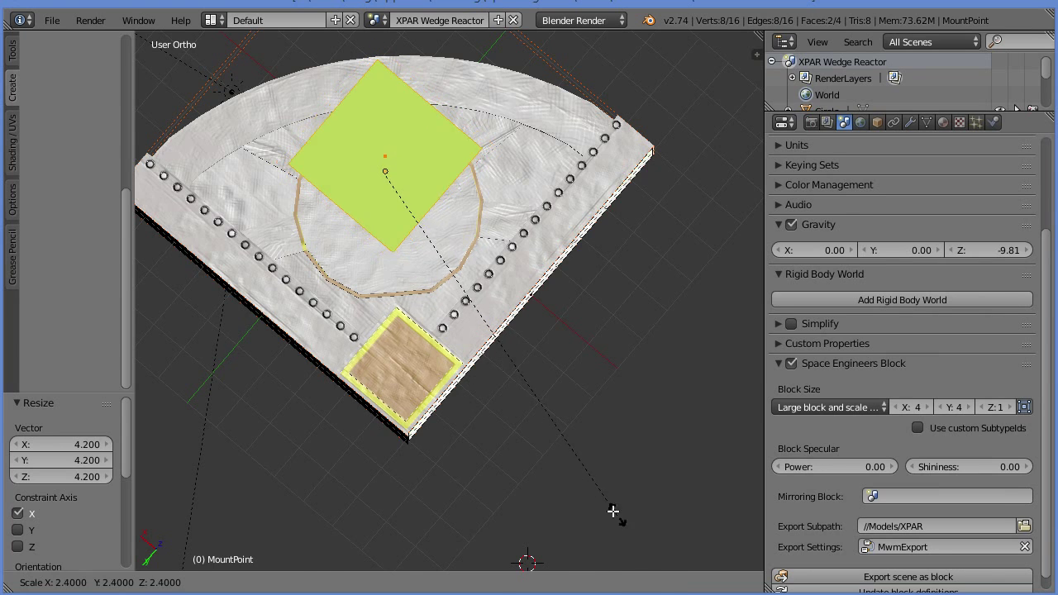
{"action": "right_click", "coordinate": [588, 483]}
{"action": "left_click_drag", "start_coordinate": [342, 136], "coordinate": [526, 274]}
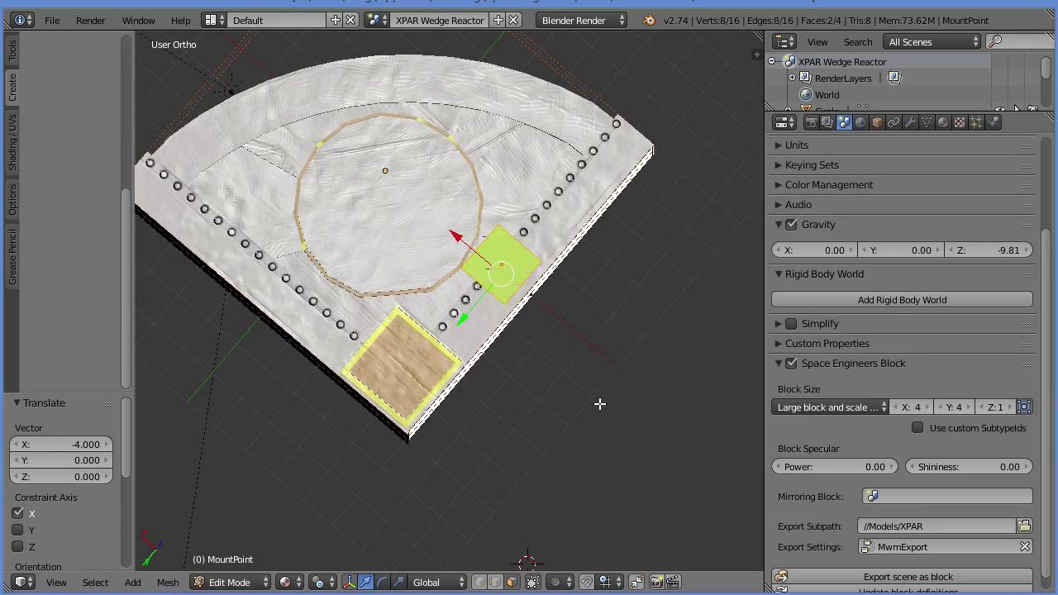
- Scale the top and bottom mount-point faces uniformly by 1.4
{"action": "key", "text": "s"}
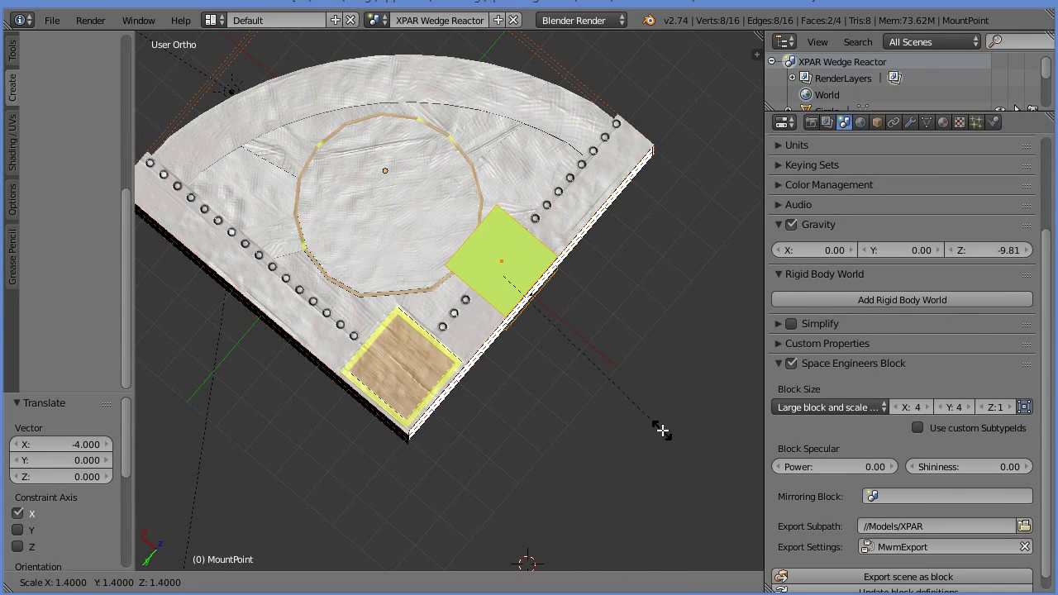
{"action": "left_click", "coordinate": [662, 430]}
{"action": "middle_click_drag", "start_coordinate": [664, 430], "coordinate": [431, 453]}
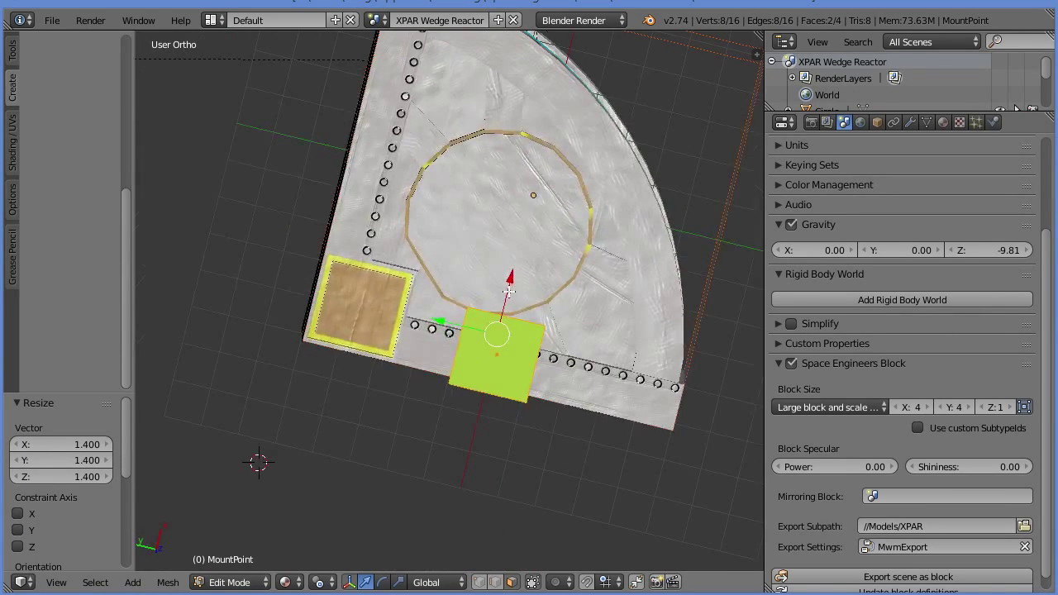
- Try to move the top and bottom mount-point faces along X and Y into the reactor's corner and scale them by 1.136
{"action": "mouse_move", "coordinate": [509, 289]}
{"action": "left_mouse_down"}
{"action": "mouse_move", "coordinate": [520, 265]}
{"action": "mouse_move", "coordinate": [519, 289]}
{"action": "left_mouse_up"}
{"action": "left_click_drag", "start_coordinate": [447, 325], "coordinate": [307, 278]}
{"action": "left_click_drag", "start_coordinate": [367, 245], "coordinate": [370, 237]}
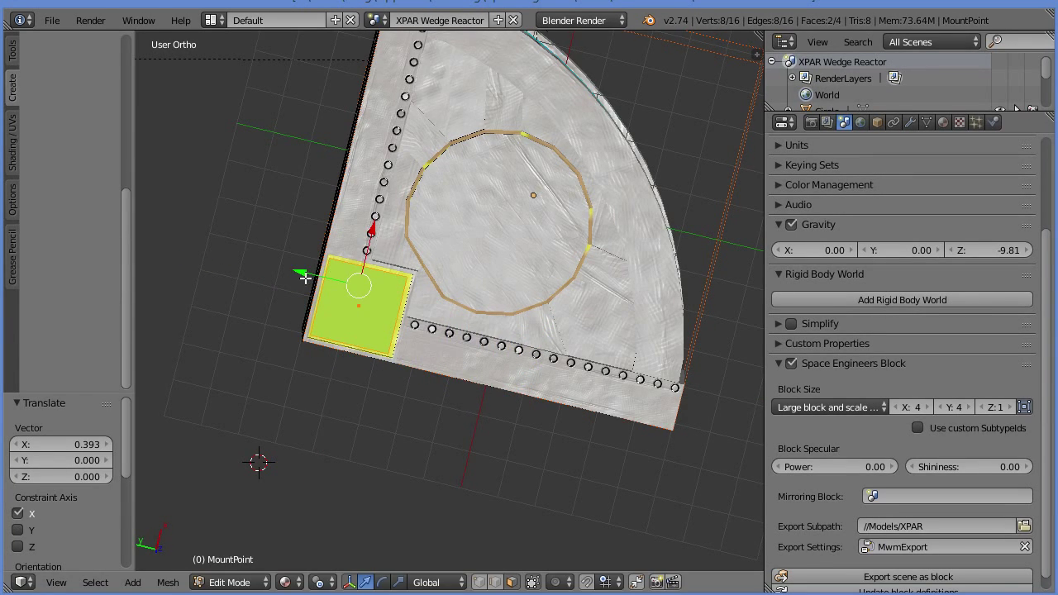
{"action": "key", "text": "s"}
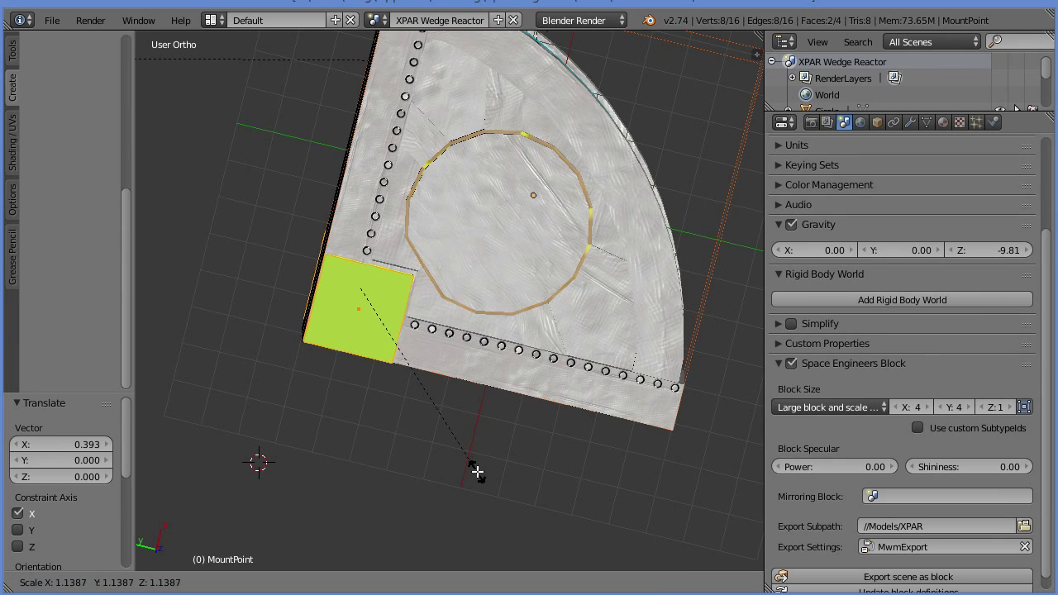
{"action": "left_click", "coordinate": [483, 464]}
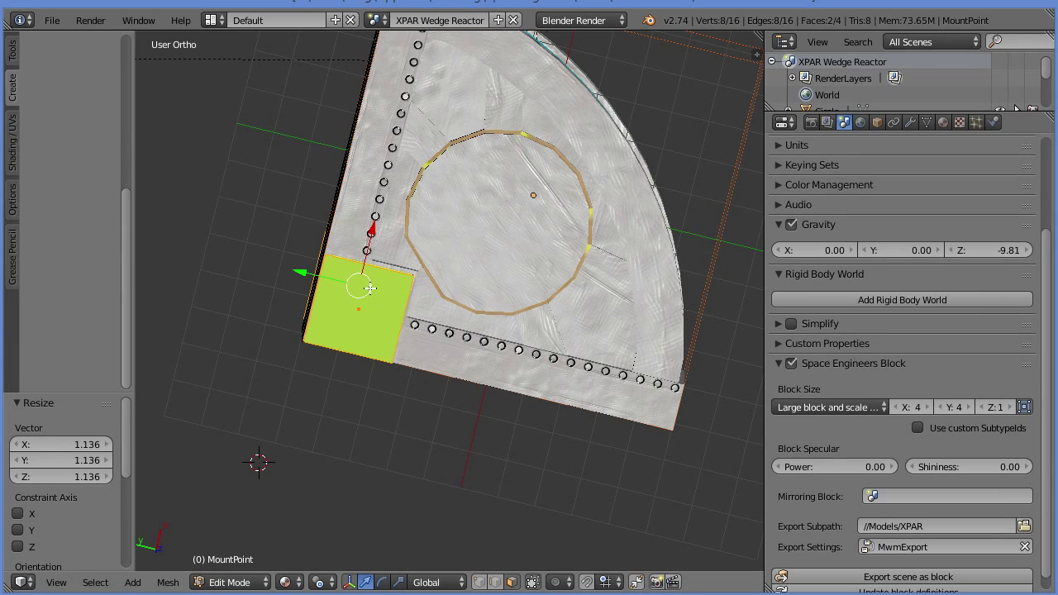
{"action": "left_click_drag", "start_coordinate": [373, 232], "coordinate": [387, 233]}
{"action": "middle_click_drag", "start_coordinate": [381, 391], "coordinate": [447, 358]}
- Undo the corner placement and uniform scaling of the top and bottom mount-point faces
{"action": "key", "text": "ctrl+z"}
{"action": "key", "text": "ctrl+z"}
{"action": "key", "text": "ctrl+z"}
{"action": "key", "text": "ctrl+z"}
- Scale the top and bottom mount-point faces by 1.5 along X, and move them 0.173 along X to align with the flat edge
{"action": "key", "text": "s"}
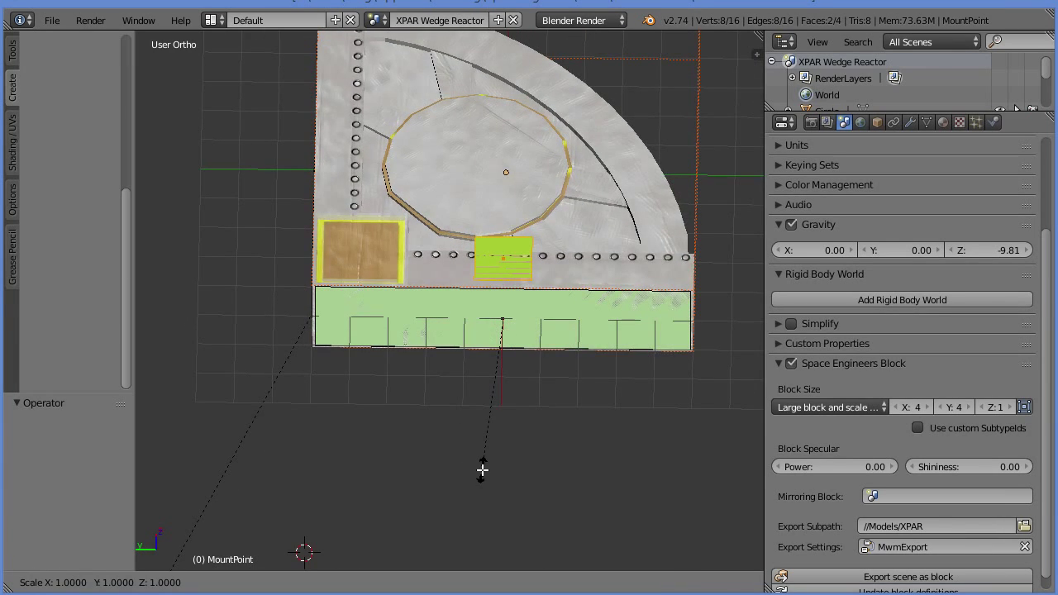
{"action": "key", "text": "y"}
{"action": "key", "text": "z"}
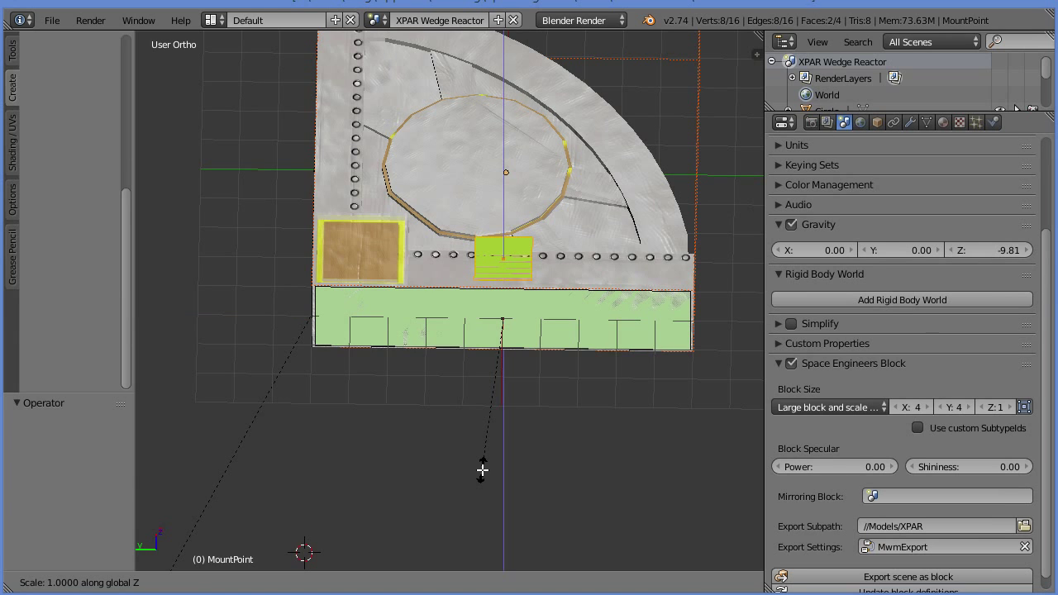
{"action": "key", "text": "x"}
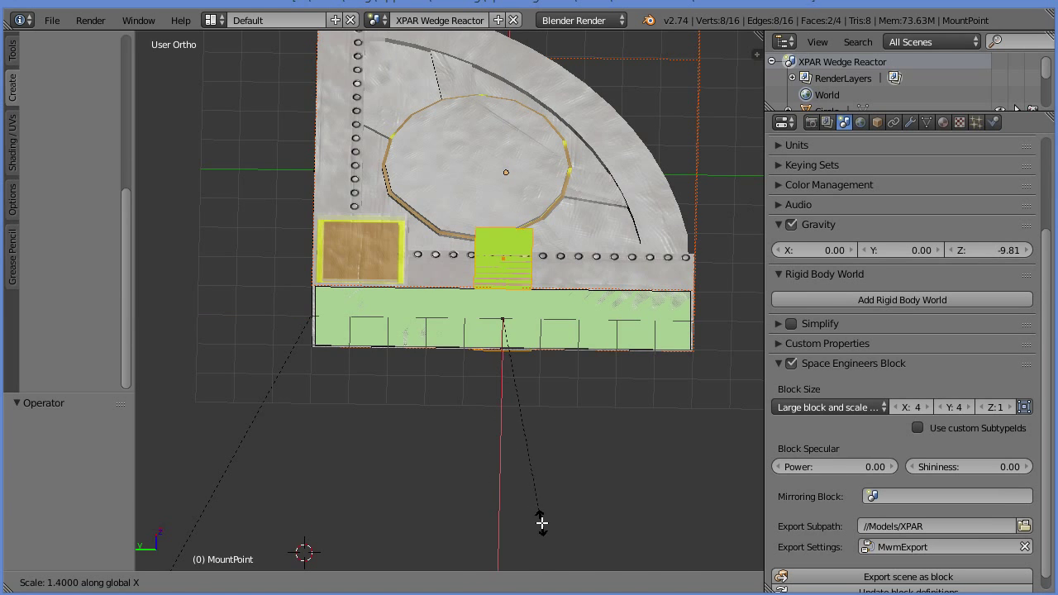
{"action": "left_click", "coordinate": [563, 539]}
{"action": "middle_click_drag", "start_coordinate": [504, 342], "coordinate": [504, 435]}
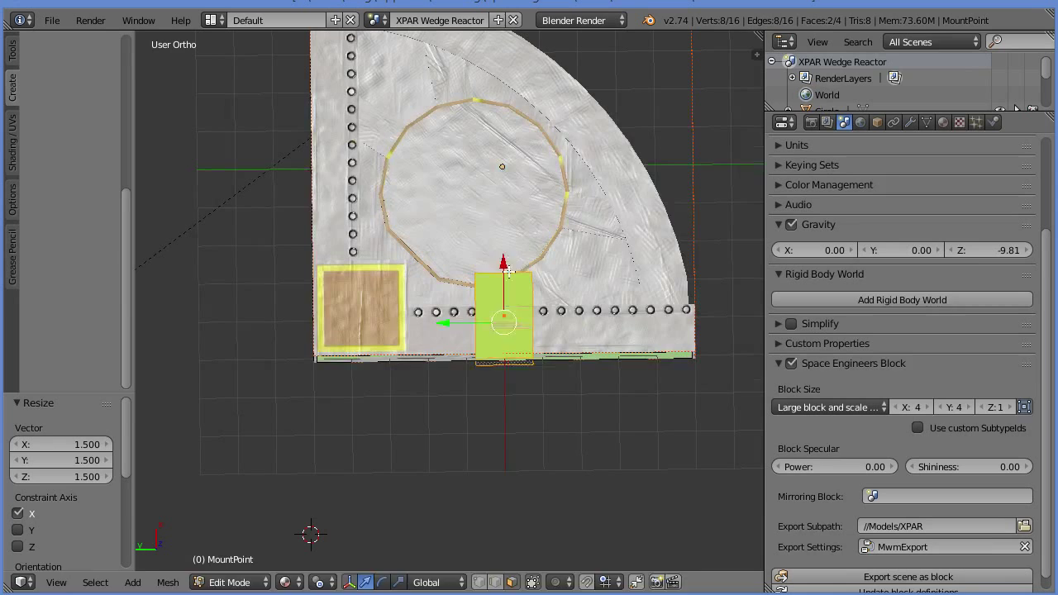
{"action": "left_click_drag", "start_coordinate": [507, 271], "coordinate": [512, 265]}
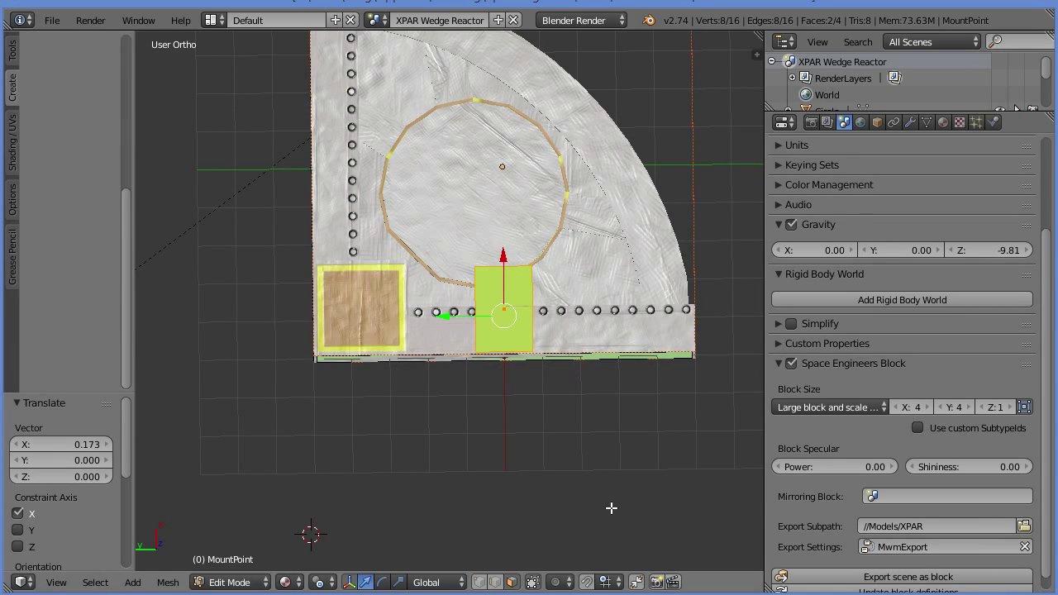
{"action": "key", "text": "s"}
{"action": "key", "text": "y"}
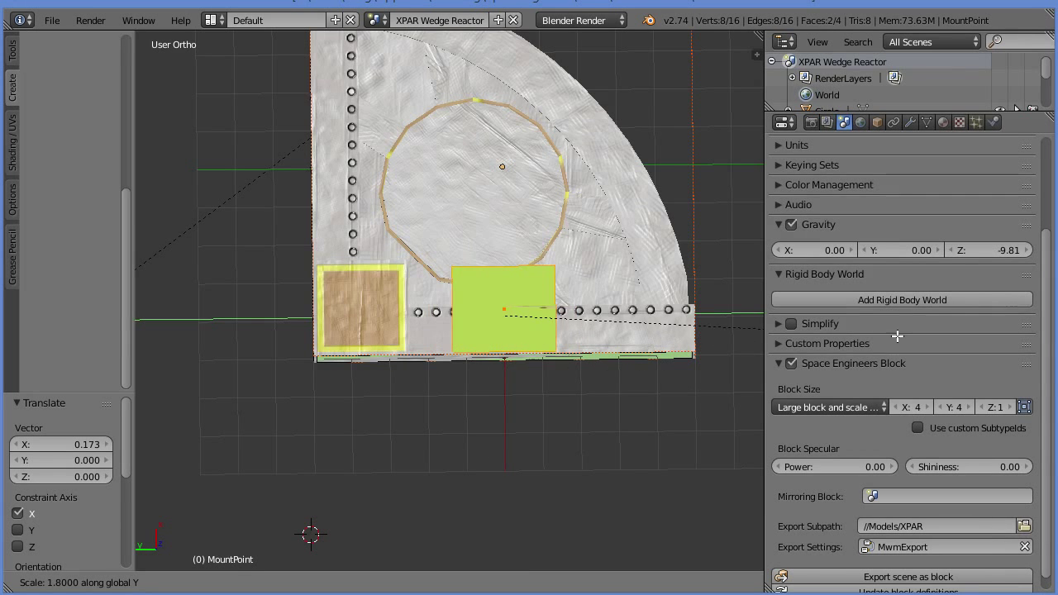
{"action": "left_click", "coordinate": [494, 381]}
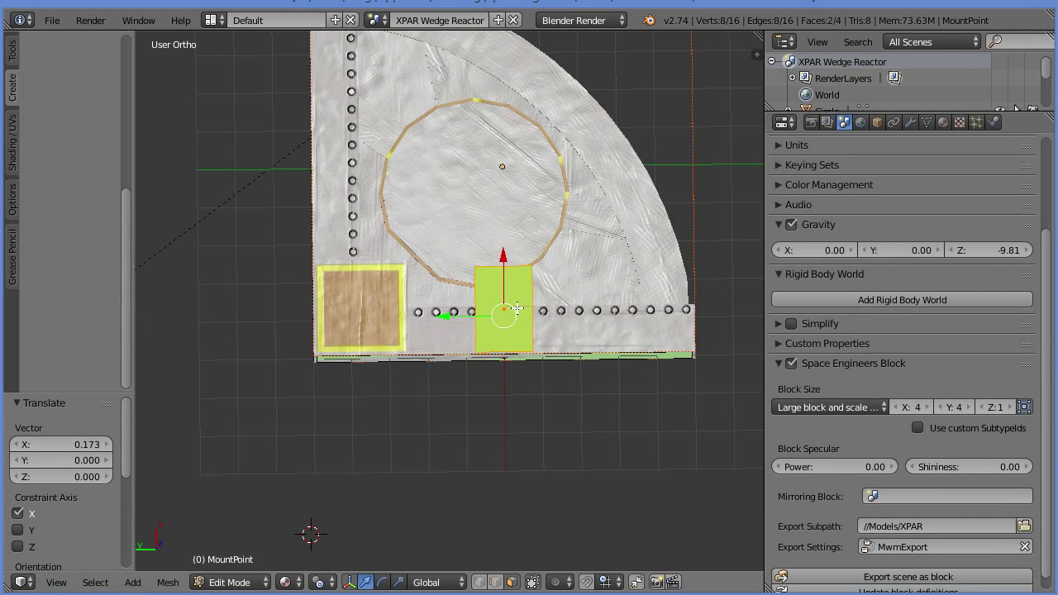
- Stretch the top and bottom mount-point faces by 6.674 along Y to span the full length of the flat side
{"action": "key", "text": "s"}
{"action": "key", "text": "y"}
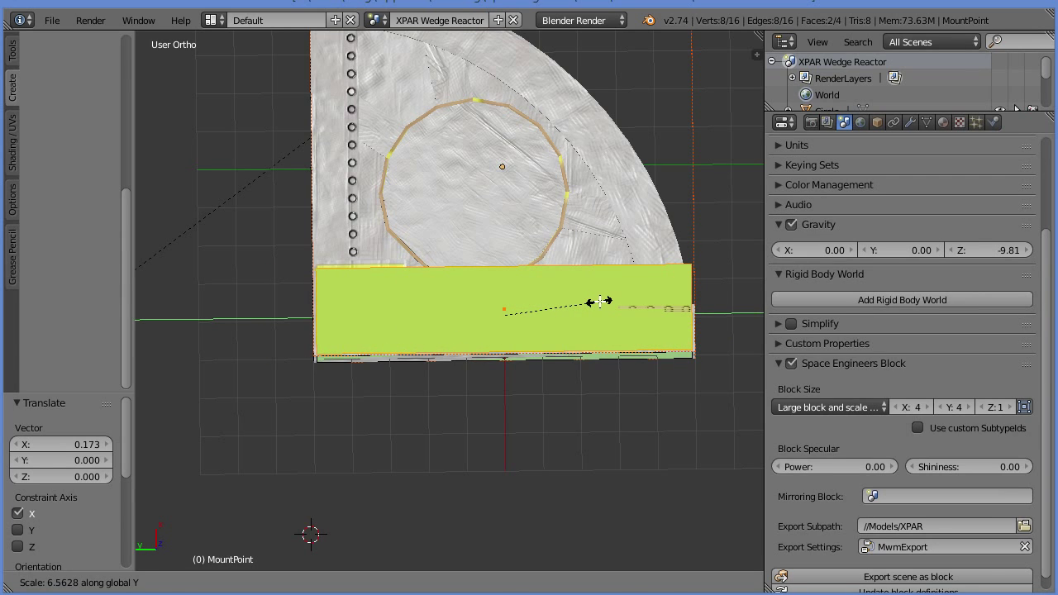
{"action": "left_click", "coordinate": [597, 307]}
- Duplicate the top and bottom strips in place and rotate the copies 90° about Z
{"action": "key", "text": "shift+d"}
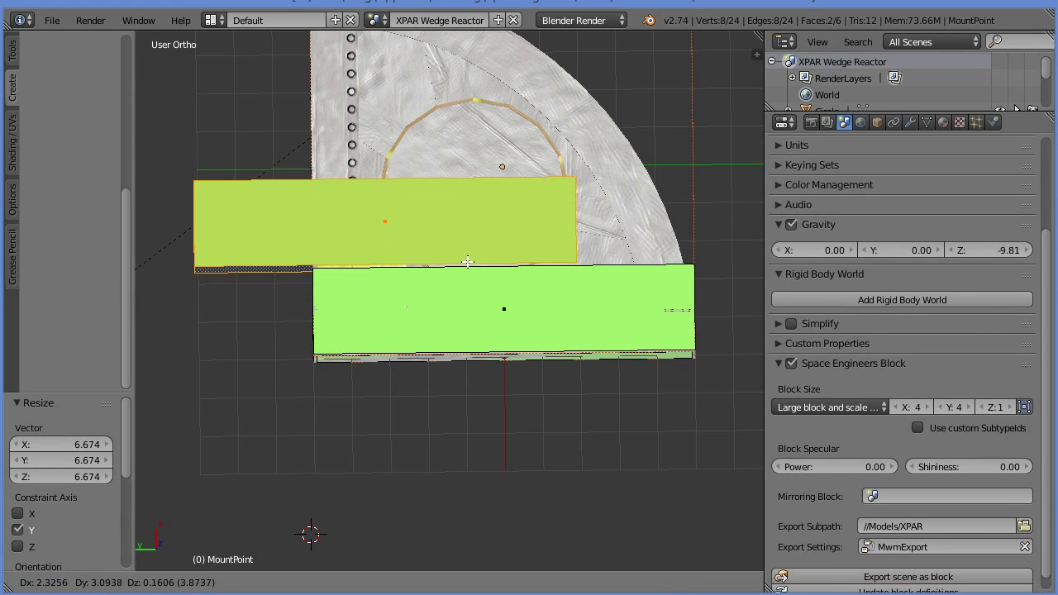
{"action": "right_click", "coordinate": [468, 262]}
{"action": "key", "text": "r"}
{"action": "right_click", "coordinate": [459, 214]}
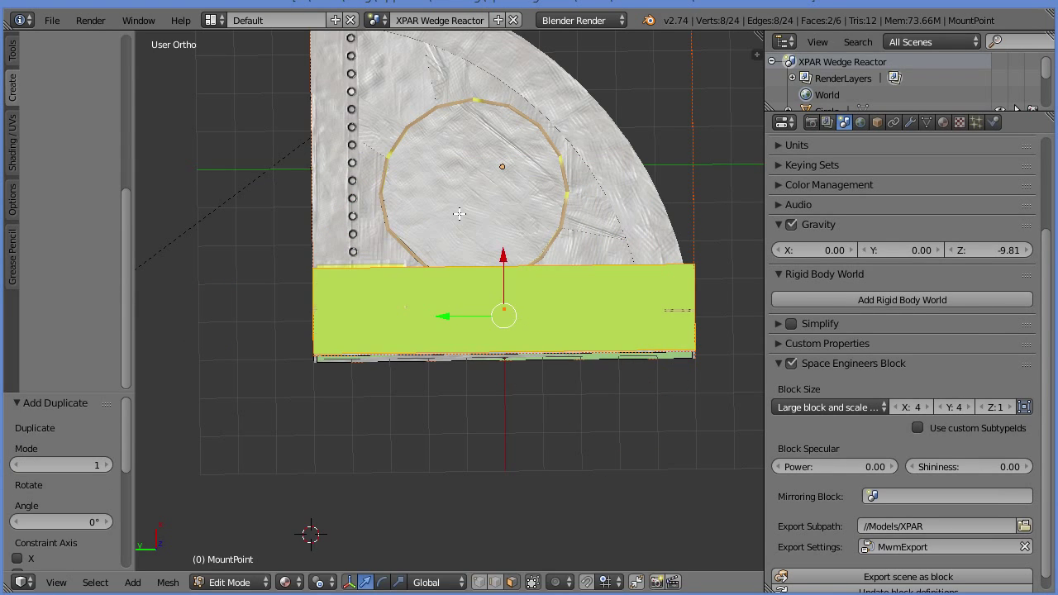
{"action": "type", "text": "rz90"}
{"action": "key", "text": "Return"}
- Try to move the rotated strips freehand onto the other flat side and scale them by 0.75 along X
{"action": "key", "text": "g"}
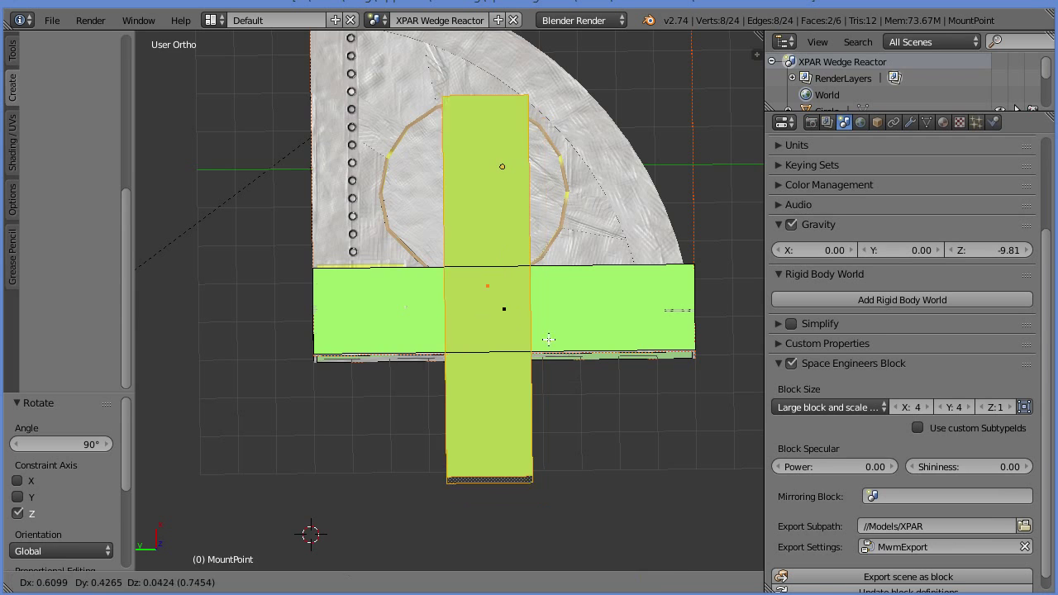
{"action": "left_click", "coordinate": [431, 225]}
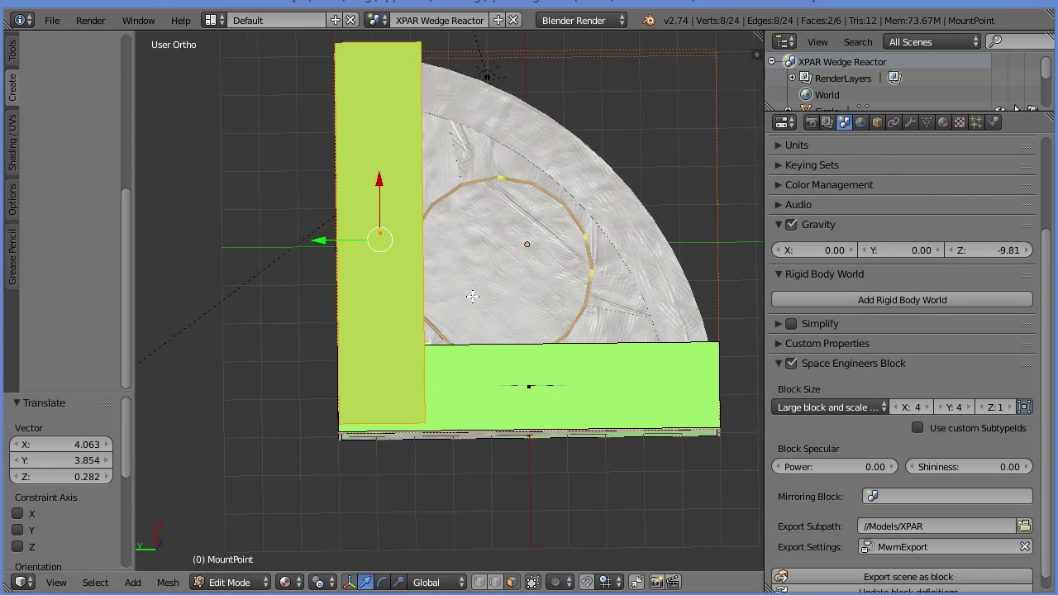
{"action": "middle_click_drag", "start_coordinate": [472, 296], "coordinate": [611, 511]}
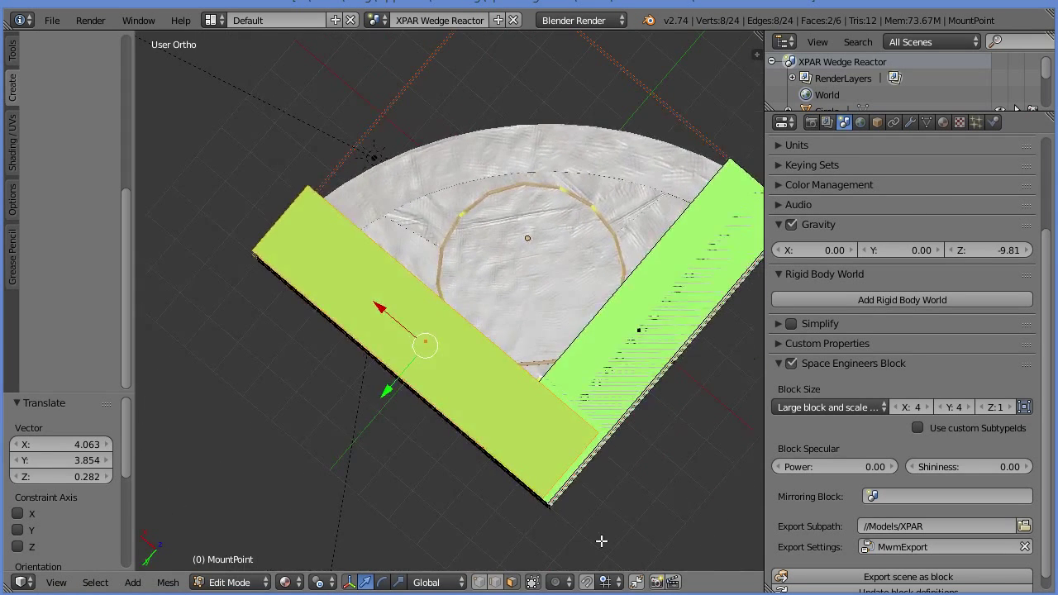
{"action": "key", "text": "s"}
{"action": "key", "text": "x"}
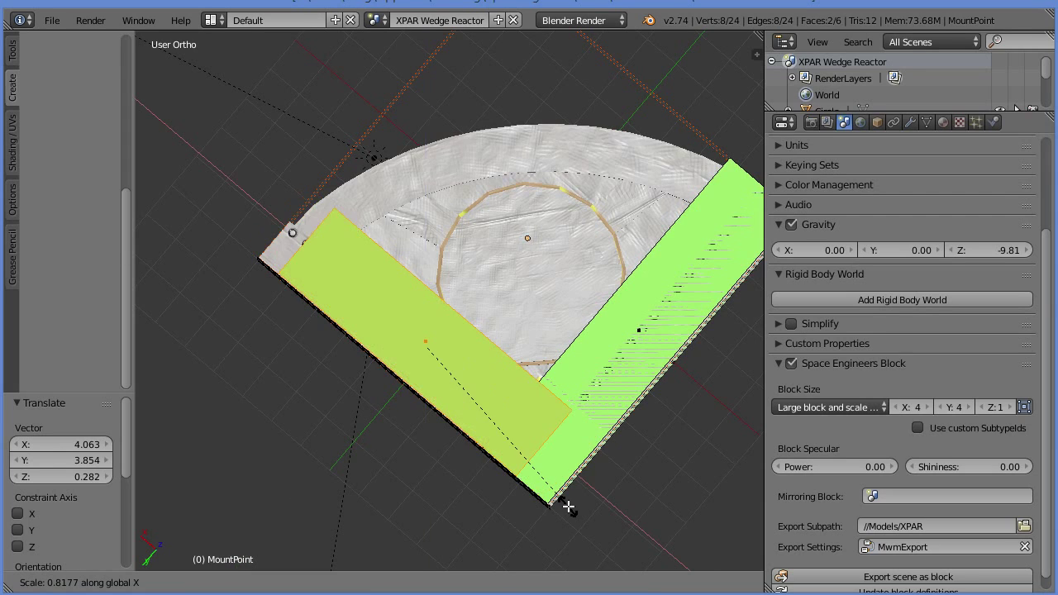
{"action": "left_click", "coordinate": [560, 490]}
- Move the rotated strips 0.945 along X and scale them by 1.025 along X to meet the first strips
{"action": "key", "text": "g"}
{"action": "key", "text": "x"}
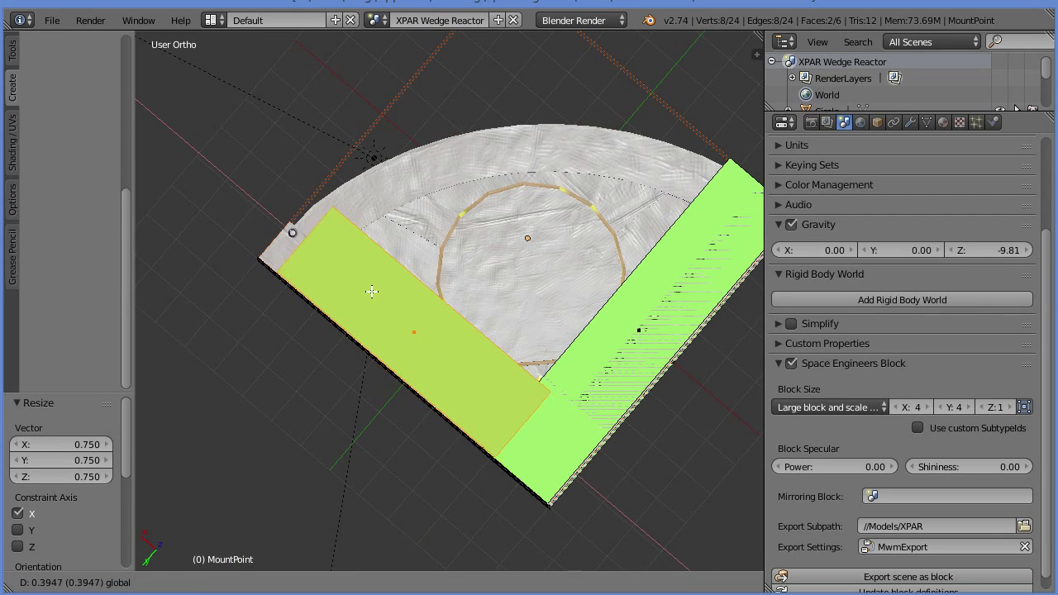
{"action": "left_click", "coordinate": [359, 279]}
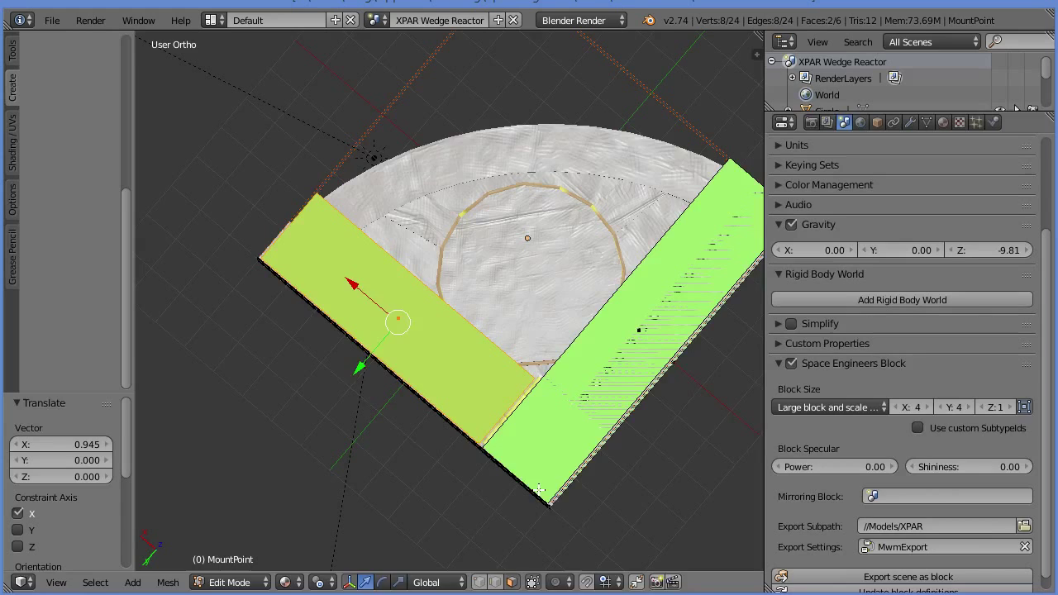
{"action": "key", "text": "s"}
{"action": "key", "text": "x"}
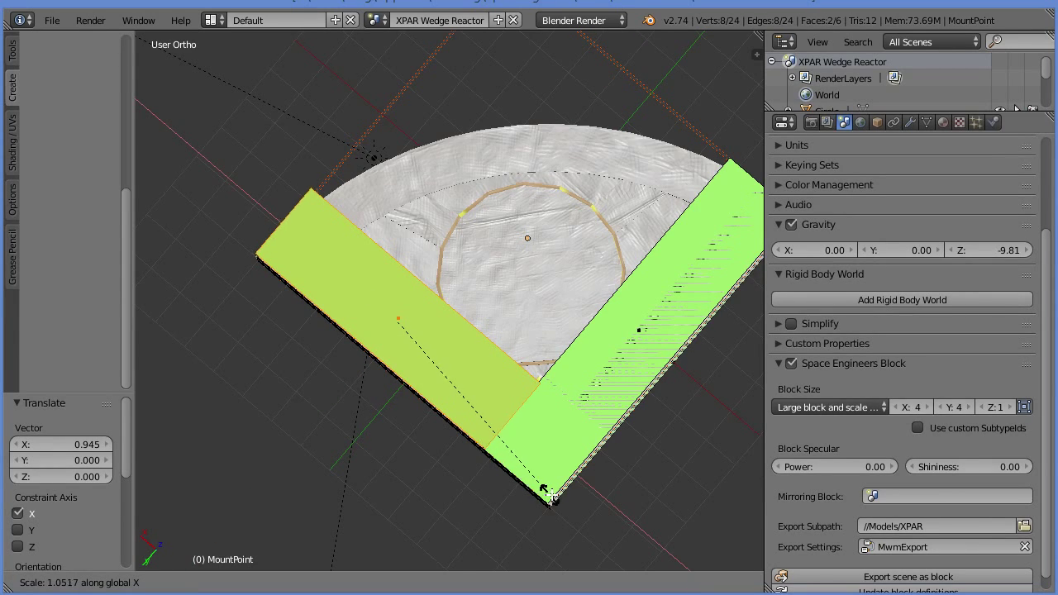
{"action": "left_click", "coordinate": [545, 490]}
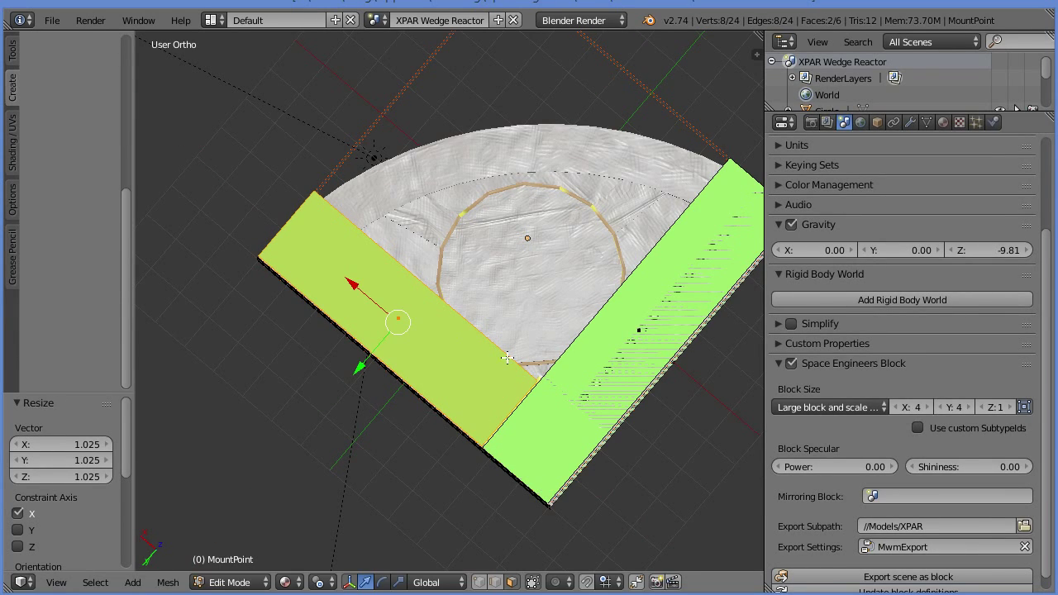
- Try to duplicate the rotated strips and place the copies over the reactor's curved area
{"action": "key", "text": "shift+d"}
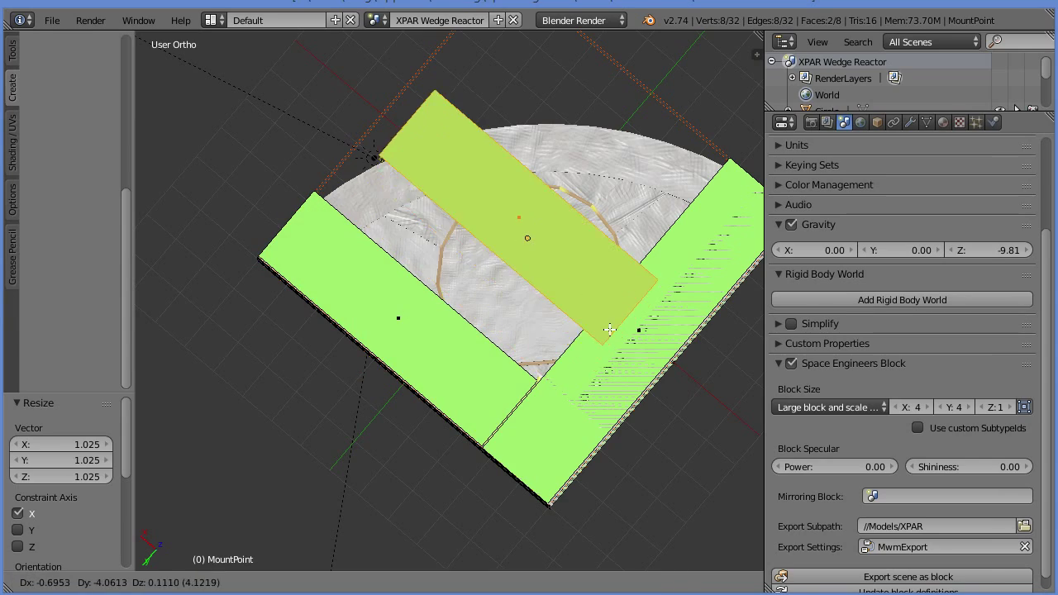
{"action": "left_click", "coordinate": [601, 361]}
{"action": "middle_click_drag", "start_coordinate": [601, 361], "coordinate": [507, 270]}
- Undo the extra duplicate and every move and scaling of the rotated strips since their rotation
{"action": "key", "text": "ctrl+z"}
{"action": "key", "text": "ctrl+z"}
{"action": "key", "text": "ctrl+z"}
{"action": "key", "text": "ctrl+z"}
{"action": "key", "text": "ctrl+z"}
- Move the rotated strips 3.832 along Y to the other flat edge and 3.863 along X over the reactor, working from the top view
{"action": "middle_click_drag", "start_coordinate": [476, 362], "coordinate": [483, 396]}
{"action": "left_click_drag", "start_coordinate": [530, 433], "coordinate": [516, 435]}
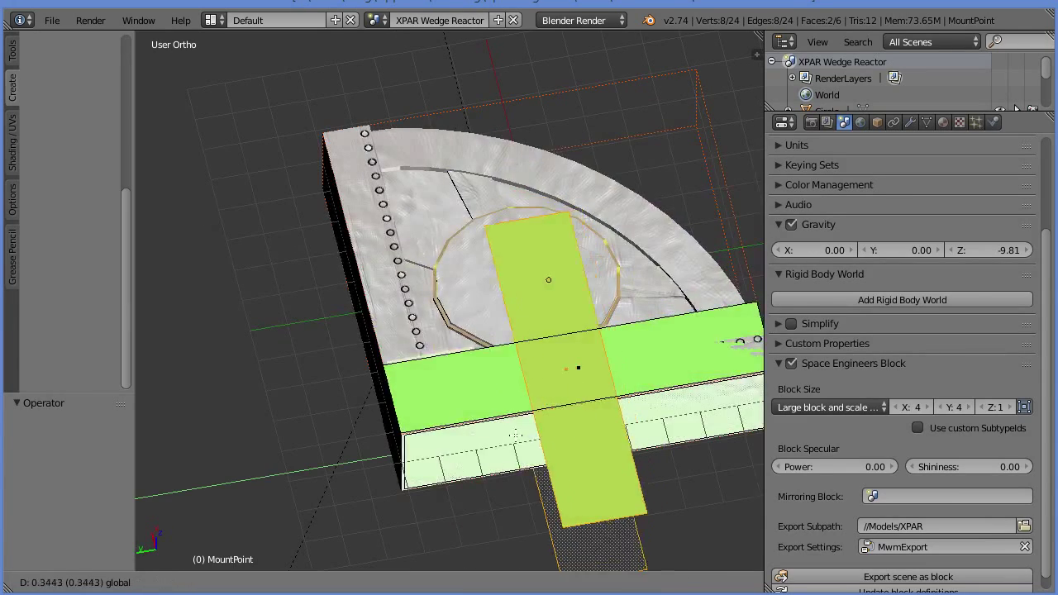
{"action": "left_click", "coordinate": [390, 456]}
{"action": "key", "text": "KP_7"}
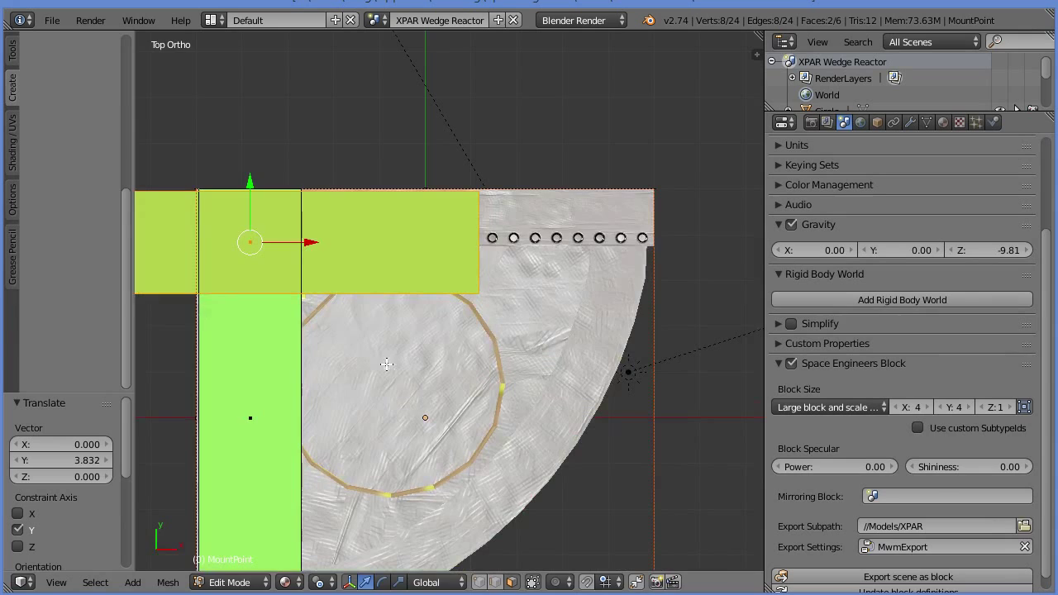
{"action": "left_click_drag", "start_coordinate": [308, 246], "coordinate": [490, 235]}
- Scale the rotated strips by 0.732 along X and move them 1.083 along X, clear of the first strips
{"action": "key", "text": "s"}
{"action": "key", "text": "x"}
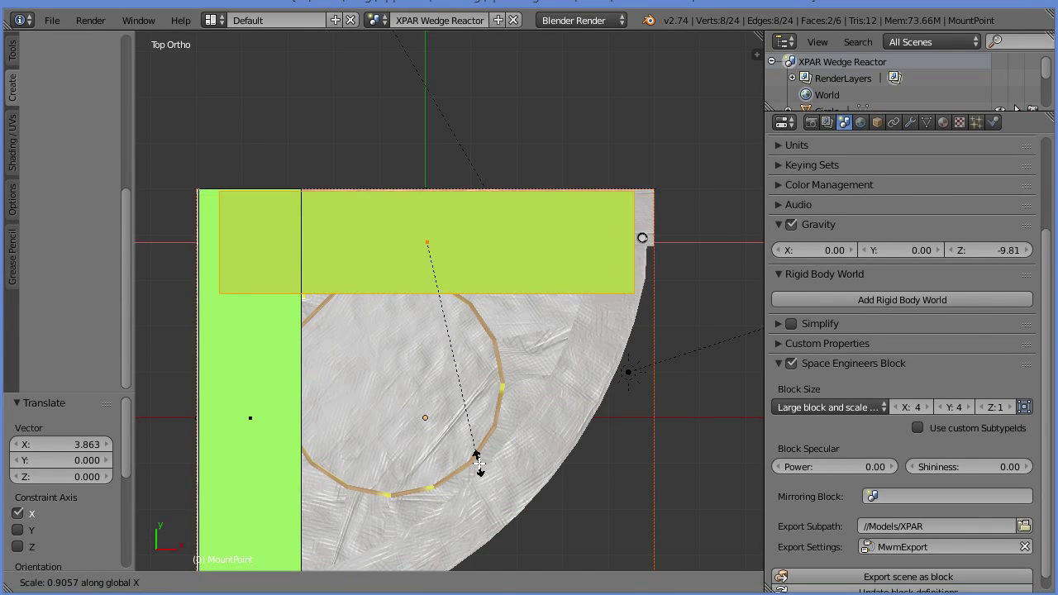
{"action": "left_click", "coordinate": [427, 430]}
{"action": "key", "text": "g"}
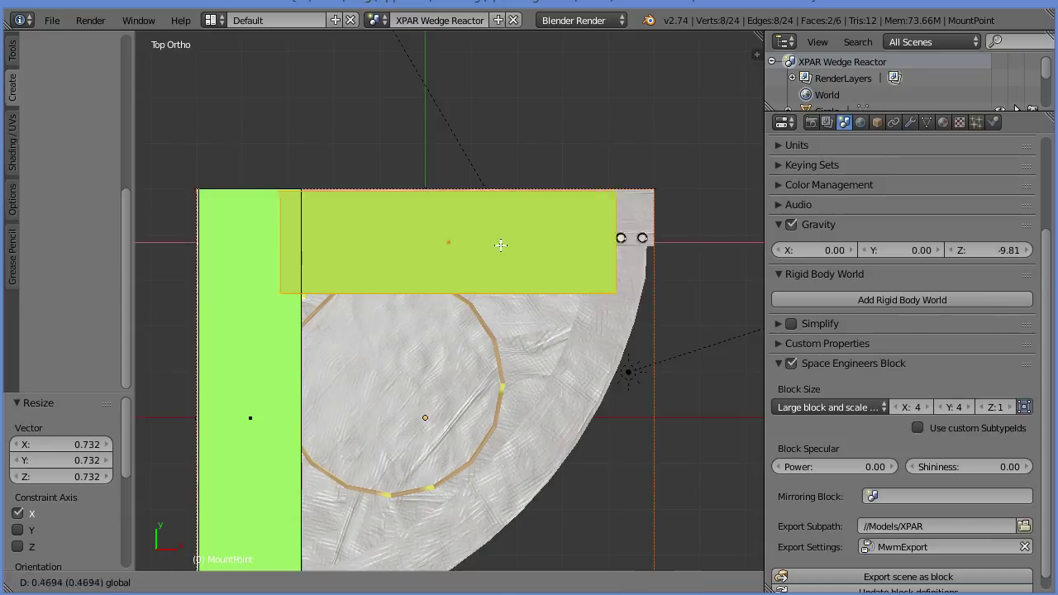
{"action": "left_click", "coordinate": [527, 249]}
- Stretch the rotated strips by about 1.04 along X and move them 0.036 along X to fill the rest of the flat side
{"action": "key", "text": "s"}
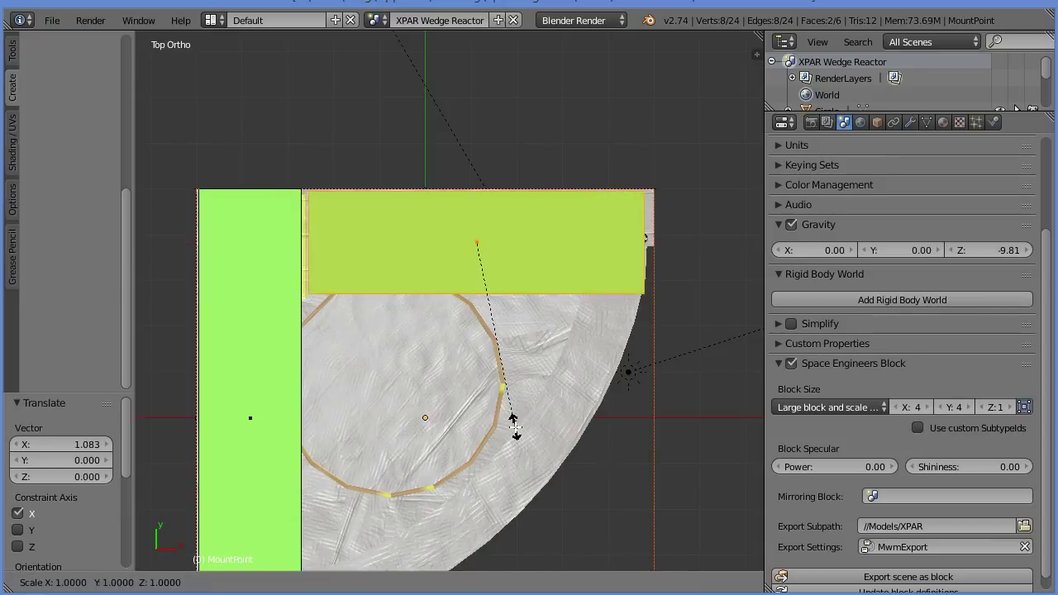
{"action": "key", "text": "x"}
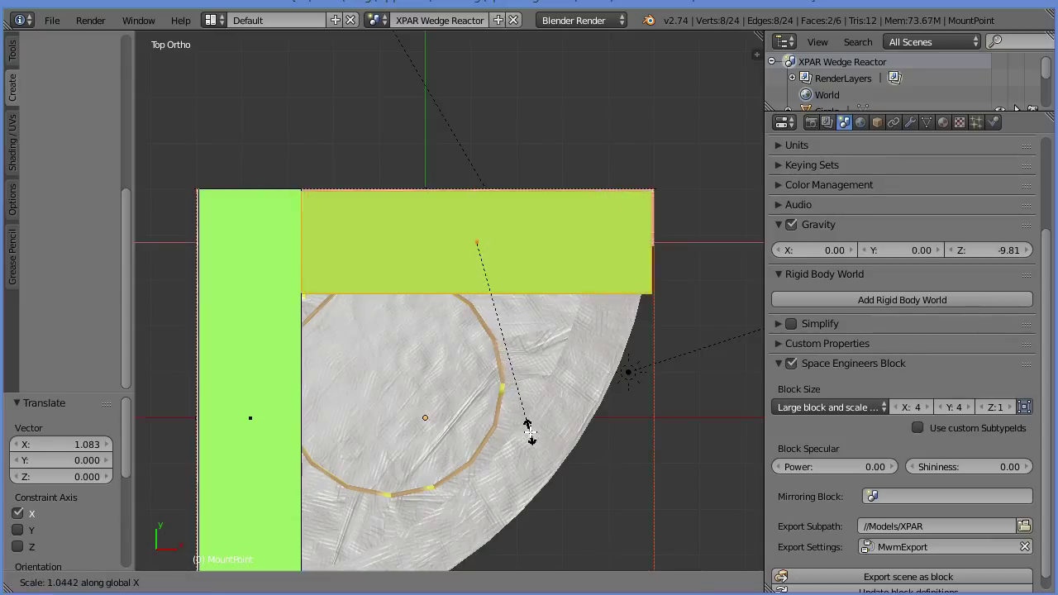
{"action": "left_click", "coordinate": [532, 439]}
{"action": "key", "text": "g"}
{"action": "key", "text": "x"}
{"action": "left_click", "coordinate": [539, 240]}
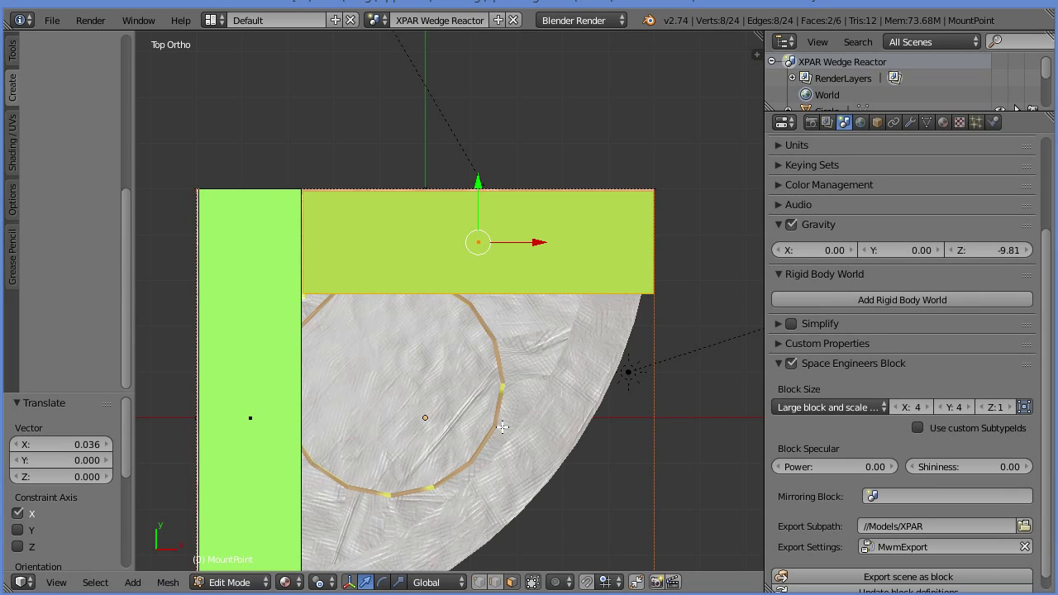
- Duplicate the rotated top and bottom strips and move the copies to the middle of the block
{"action": "key", "text": "shift+d"}
{"action": "left_click", "coordinate": [442, 544]}
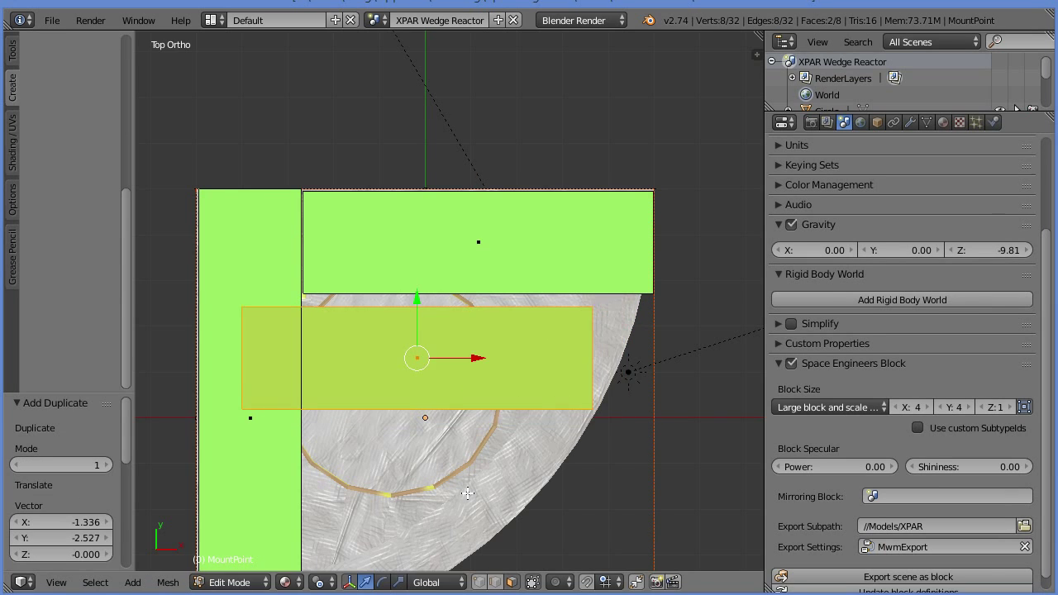
{"action": "scroll", "coordinate": [468, 494], "scroll_direction": "down", "scroll_amount": 1}
{"action": "middle_click_drag", "start_coordinate": [450, 467], "coordinate": [423, 343], "text": "shift"}
{"action": "key", "text": "g"}
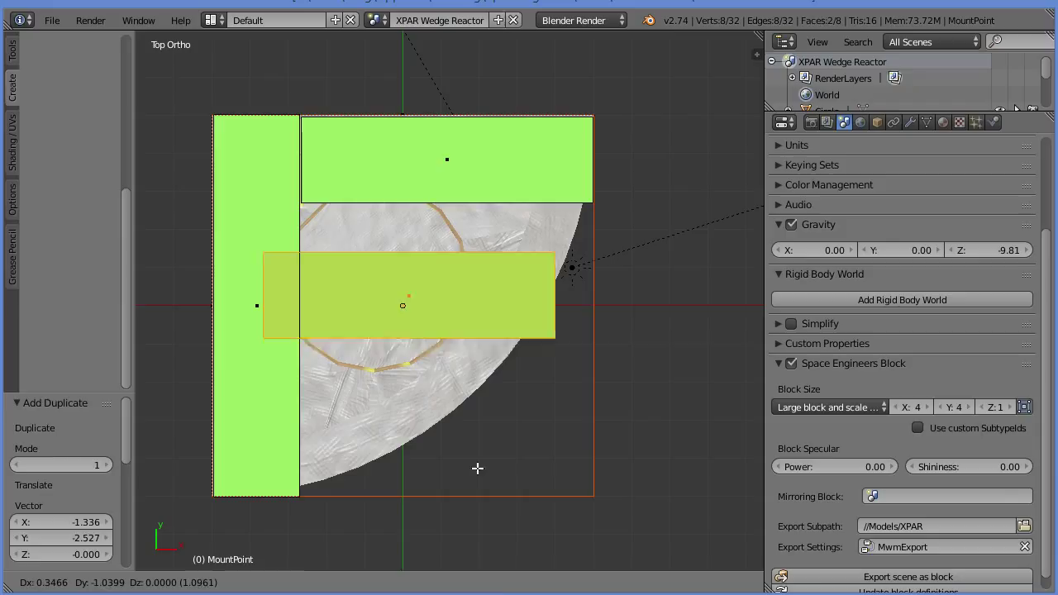
{"action": "left_click", "coordinate": [474, 481]}
- Scale the copied top and bottom strips by 2.737 along Y and by 0.736 along X into a near-square patch
{"action": "key", "text": "s"}
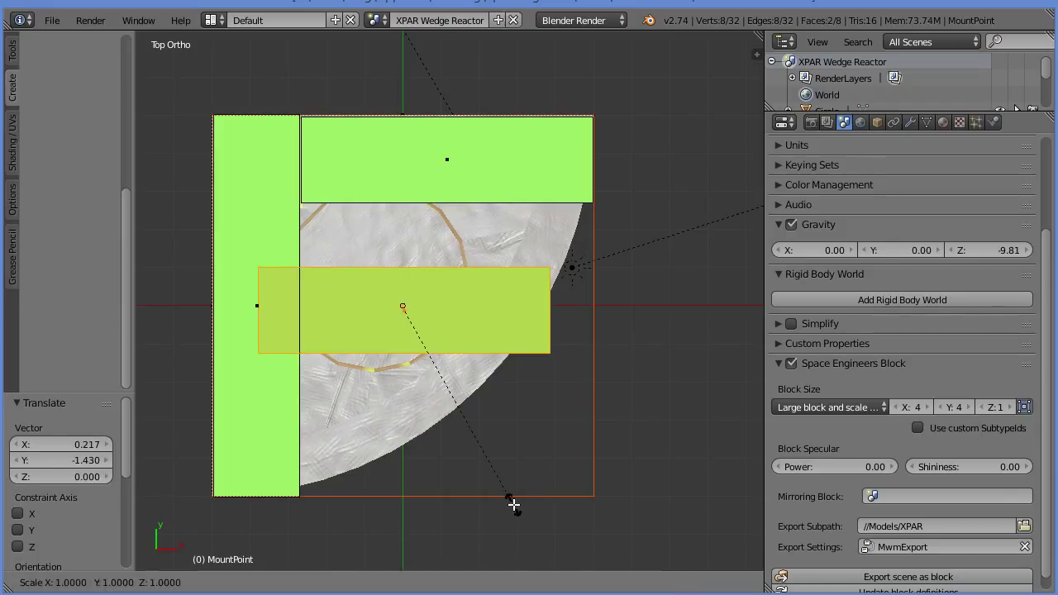
{"action": "key", "text": "y"}
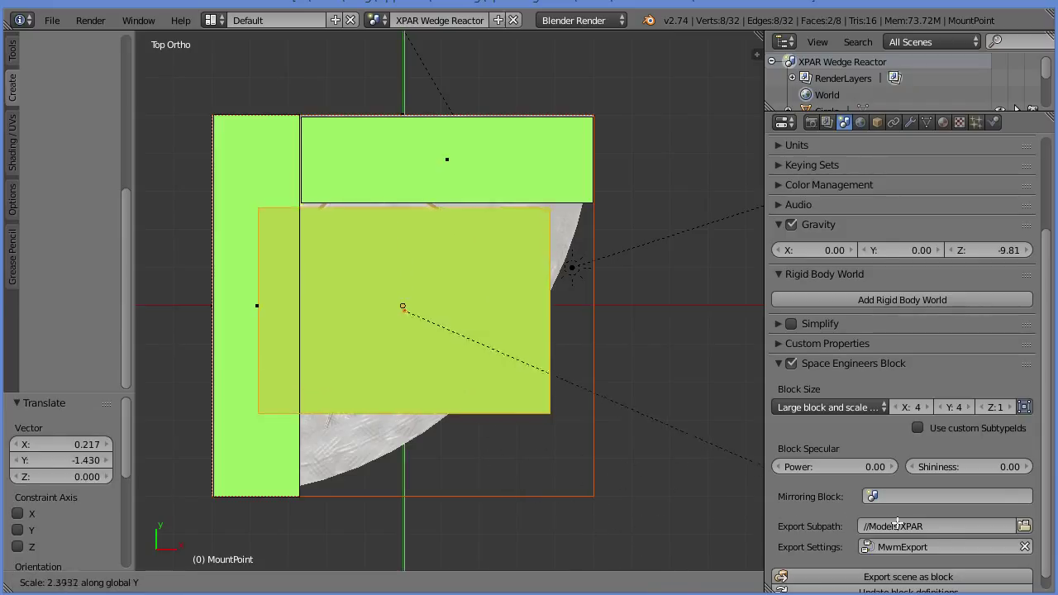
{"action": "left_click", "coordinate": [960, 561]}
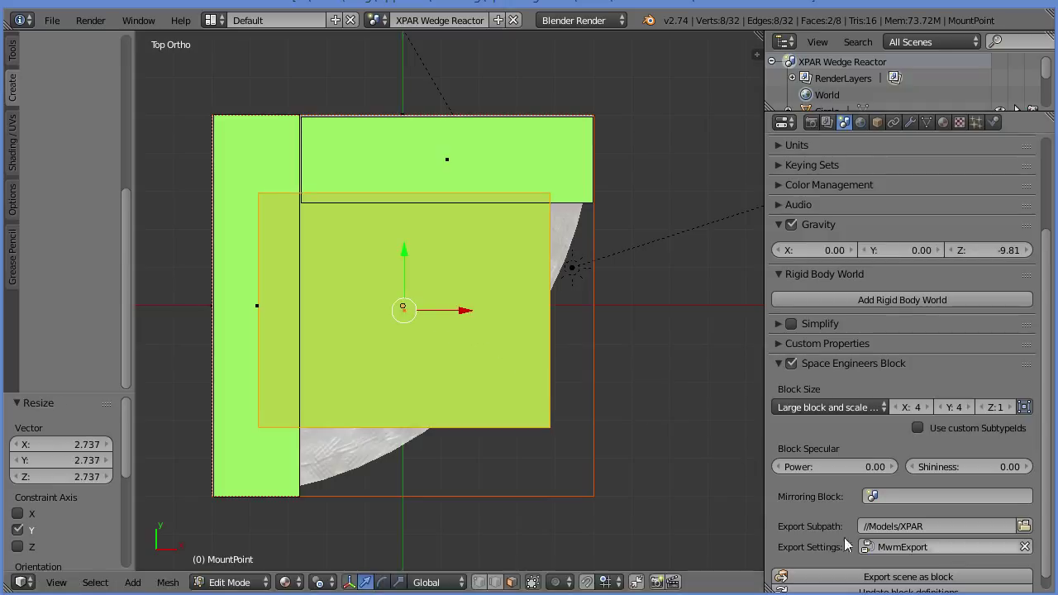
{"action": "key", "text": "s"}
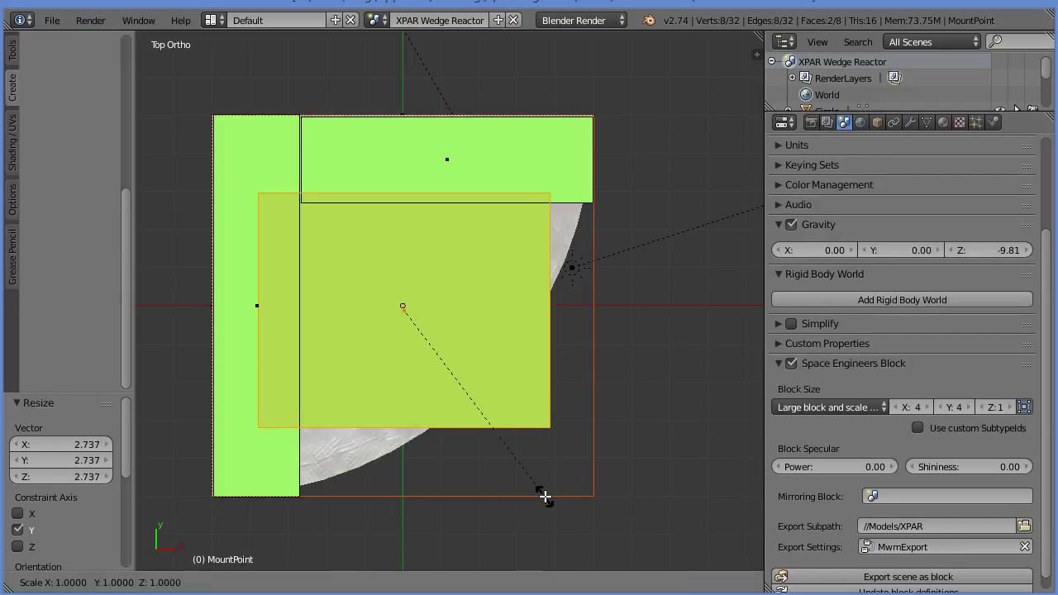
{"action": "key", "text": "x"}
{"action": "left_click", "coordinate": [482, 463]}
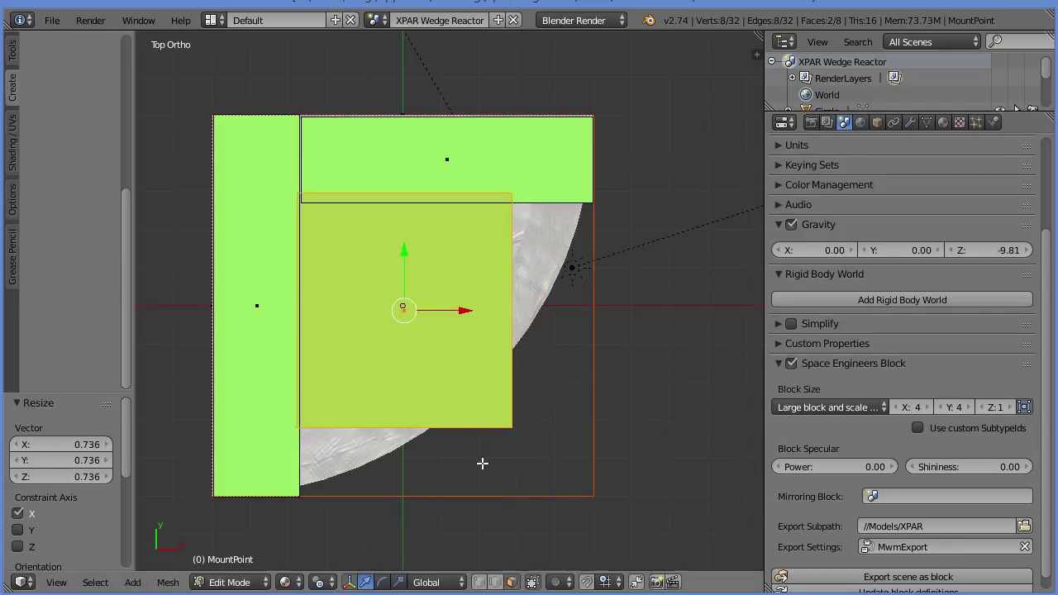
- Scale the near-square patch by 0.769 along Y and move it 0.130 along X and 0.390 along Y
{"action": "key", "text": "s"}
{"action": "key", "text": "y"}
{"action": "left_click", "coordinate": [465, 428]}
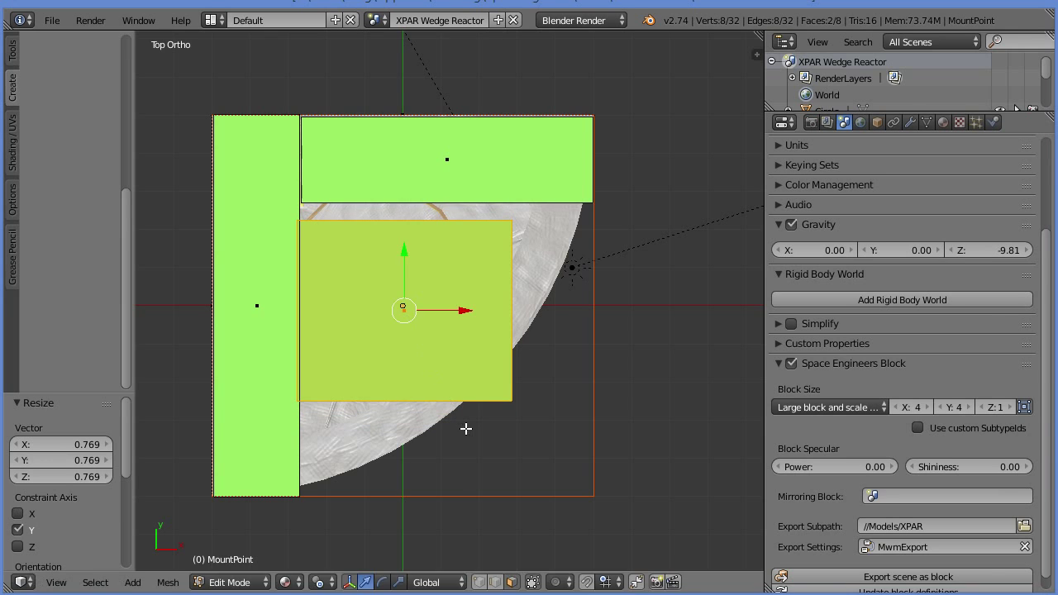
{"action": "key", "text": "g"}
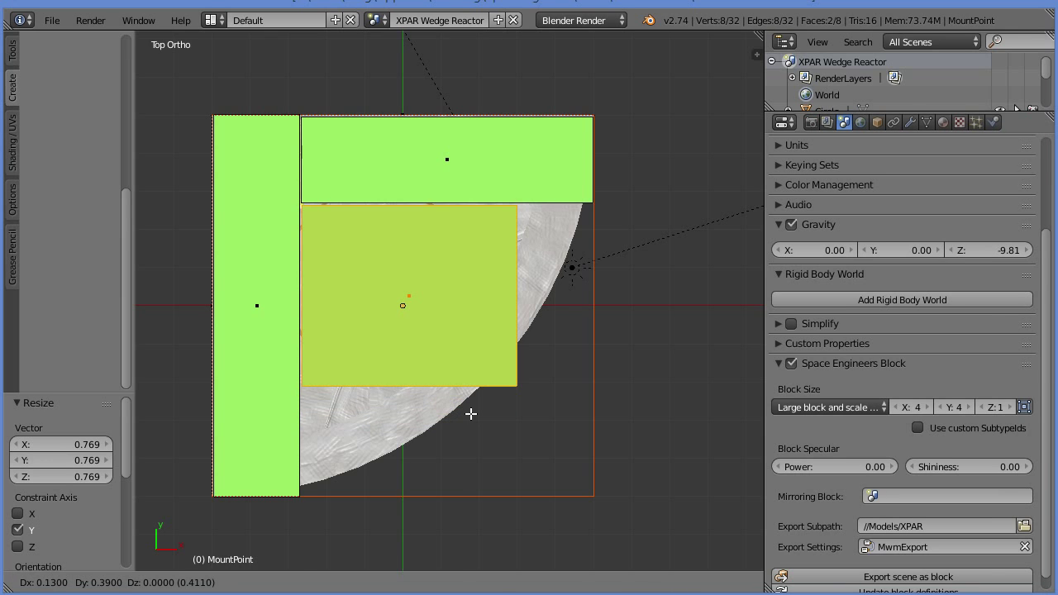
{"action": "left_click", "coordinate": [470, 413]}
- Scale the patch by 0.879 along X and move it -0.347 along X and 0.043 along Y, snug against both strips
{"action": "key", "text": "s"}
{"action": "key", "text": "y"}
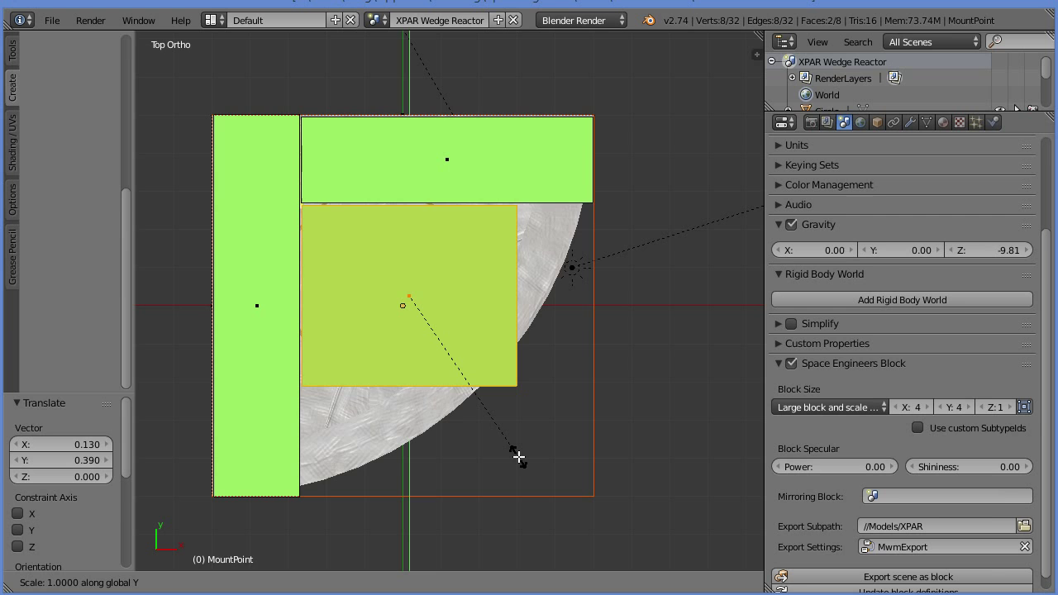
{"action": "left_click", "coordinate": [492, 438]}
{"action": "key", "text": "g"}
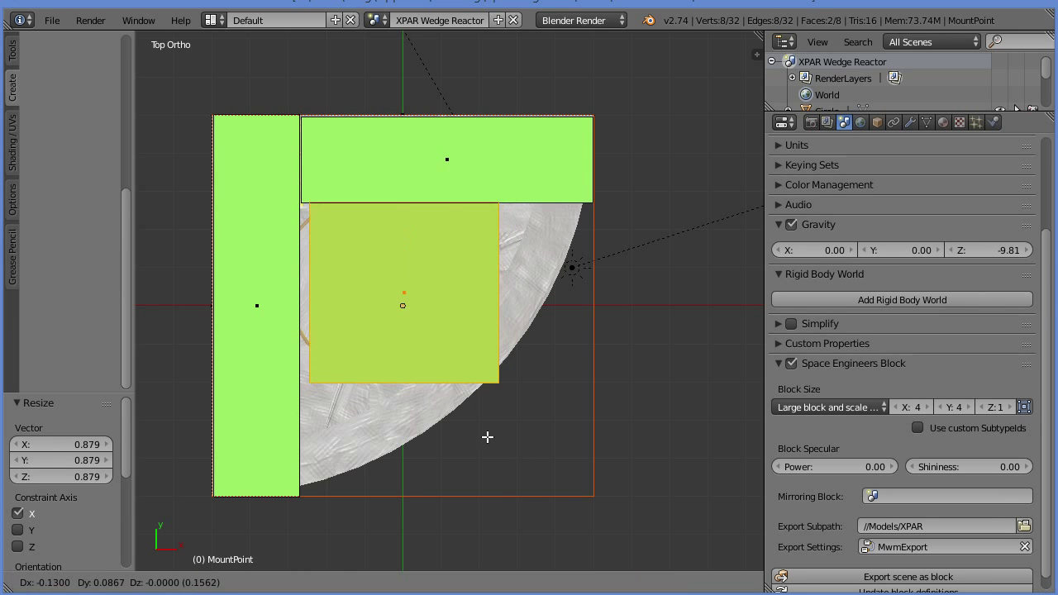
{"action": "left_click", "coordinate": [480, 435]}
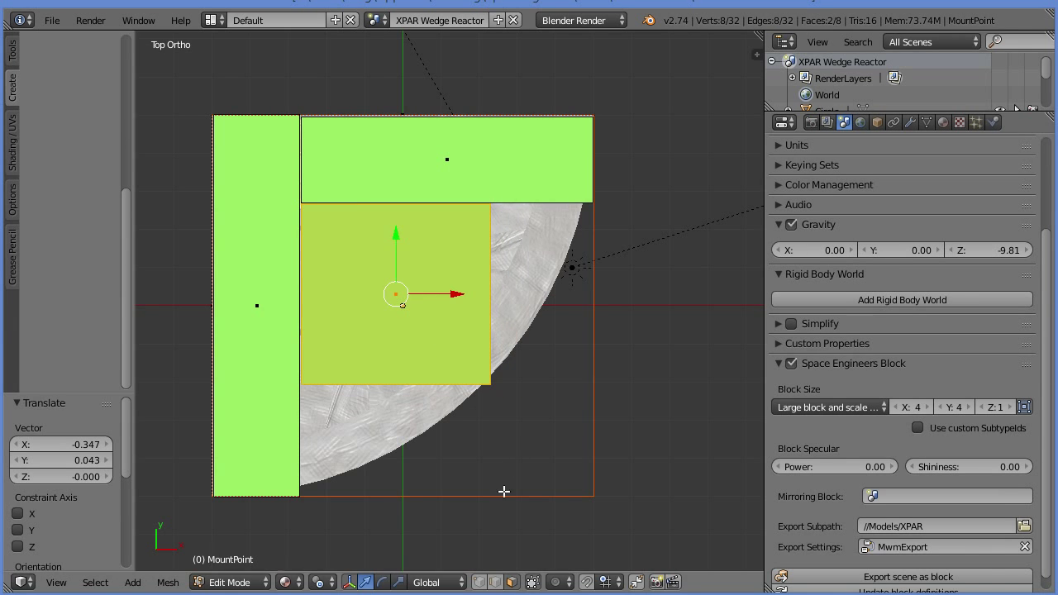
- Select the rotated top and bottom strips along the +Y flat side and stretch them by 1.024 along Y
{"action": "middle_click_drag", "start_coordinate": [503, 488], "coordinate": [584, 364]}
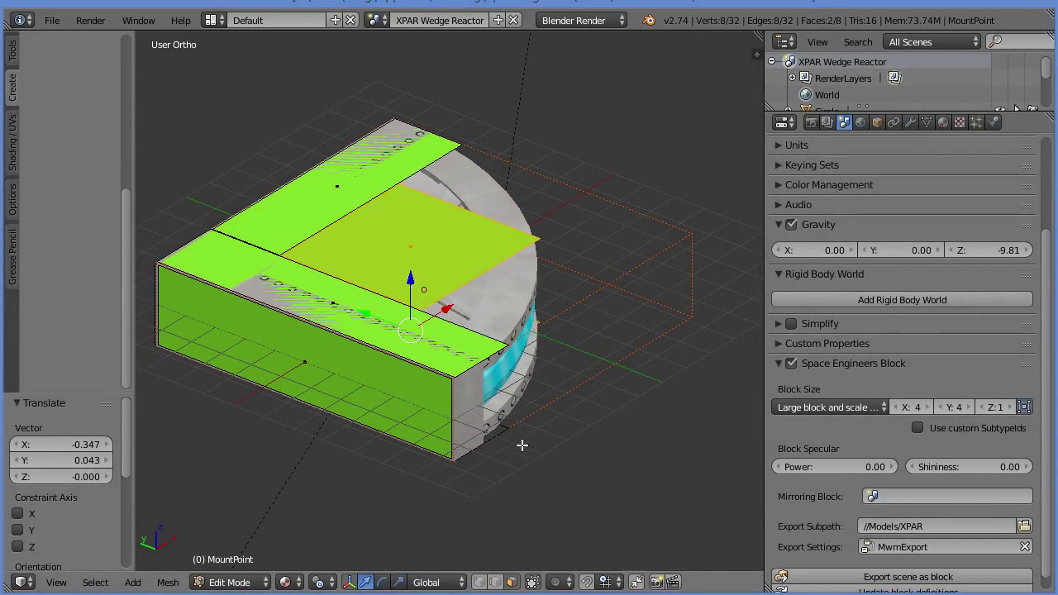
{"action": "middle_click_drag", "start_coordinate": [524, 437], "coordinate": [586, 541]}
{"action": "scroll", "coordinate": [586, 541], "scroll_direction": "up", "scroll_amount": 1}
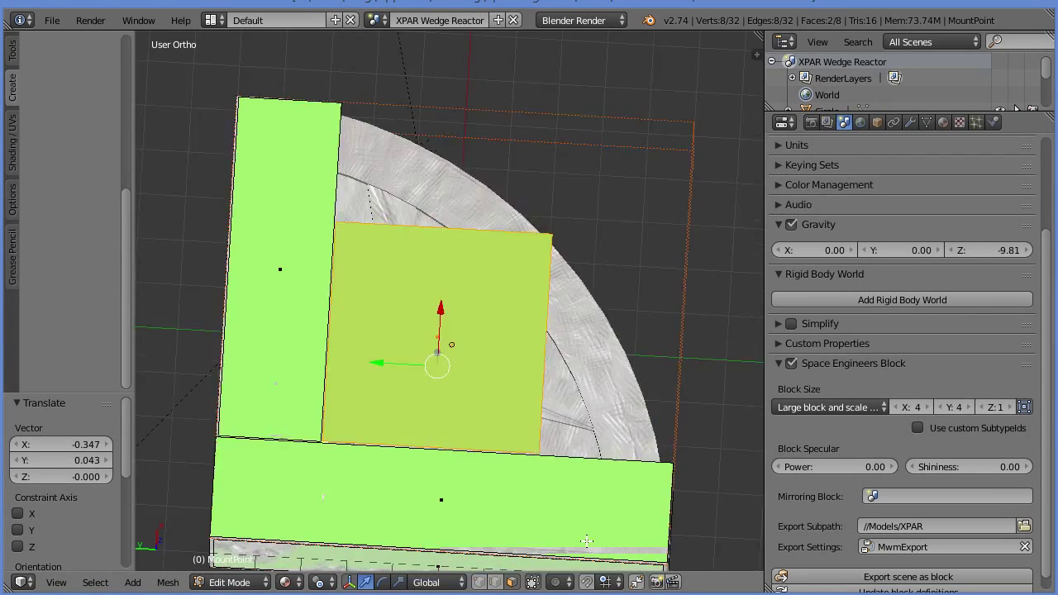
{"action": "key", "text": "KP_7"}
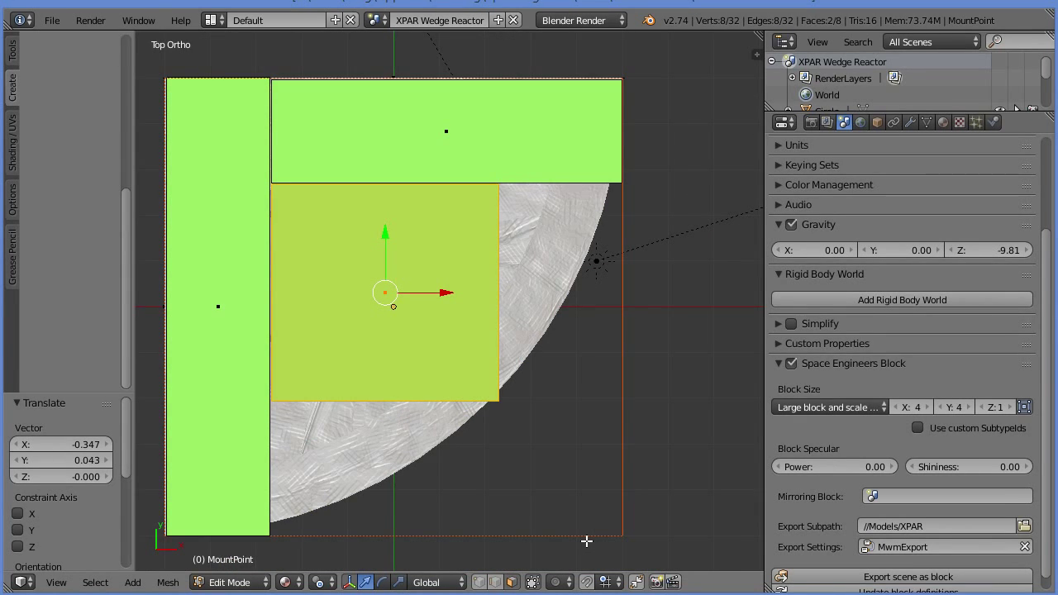
{"action": "right_click", "coordinate": [543, 153]}
{"action": "middle_click_drag", "start_coordinate": [542, 153], "coordinate": [633, 363]}
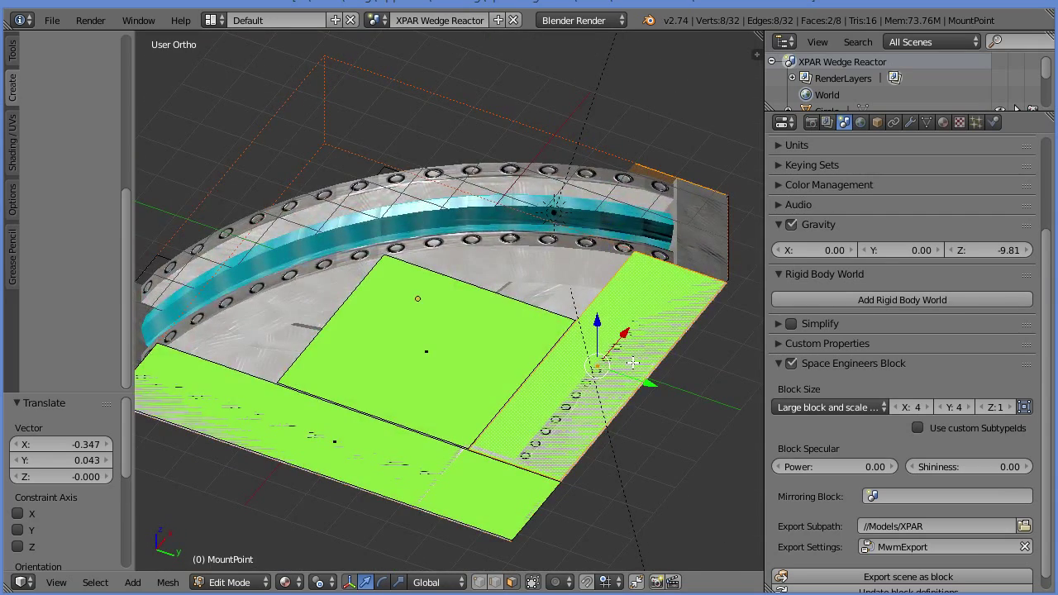
{"action": "key", "text": "KP_7"}
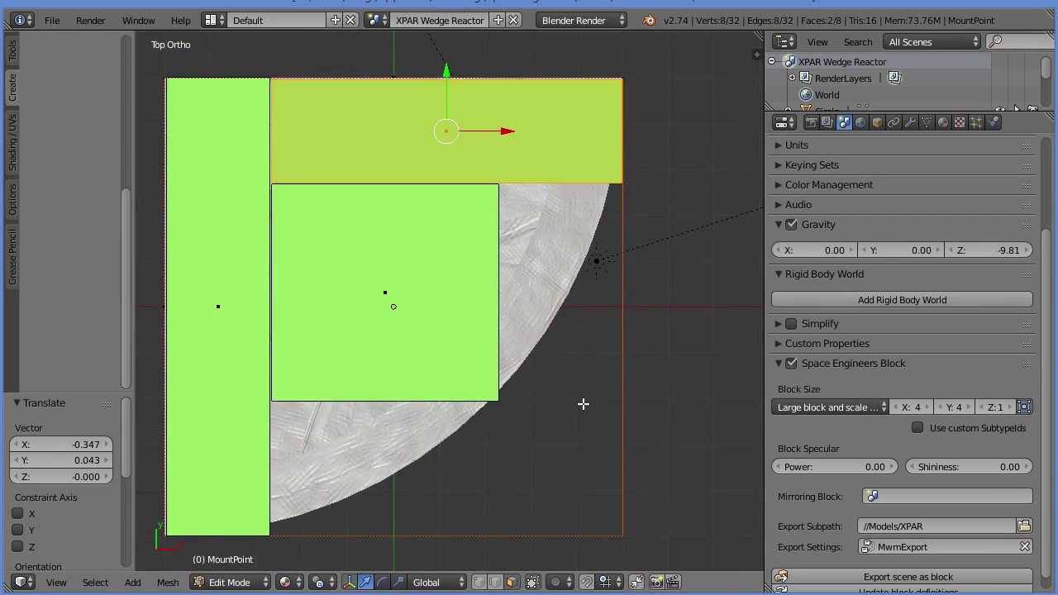
{"action": "key", "text": "s"}
{"action": "key", "text": "z"}
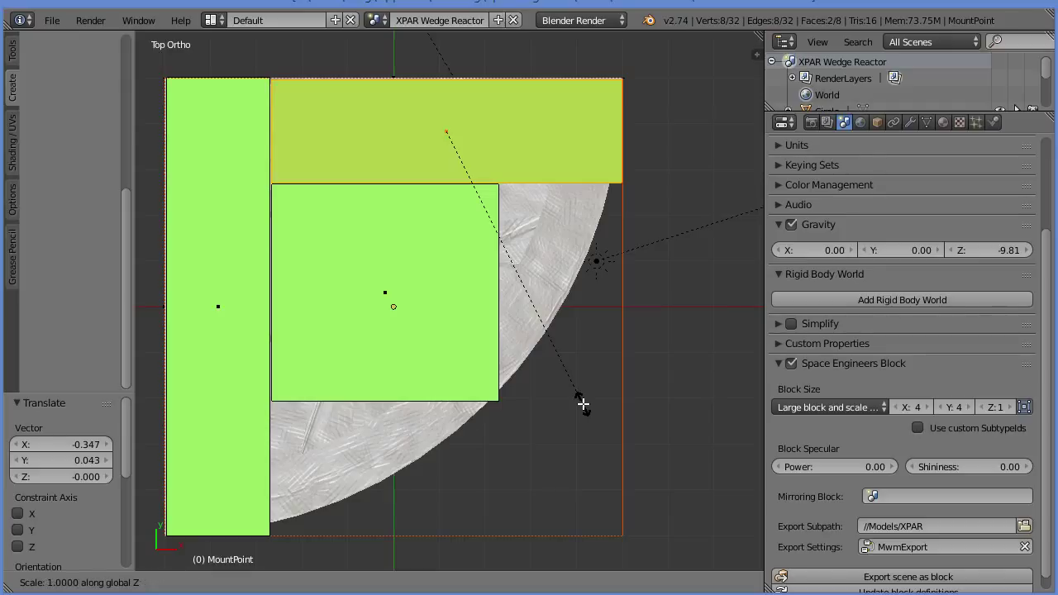
{"action": "key", "text": "y"}
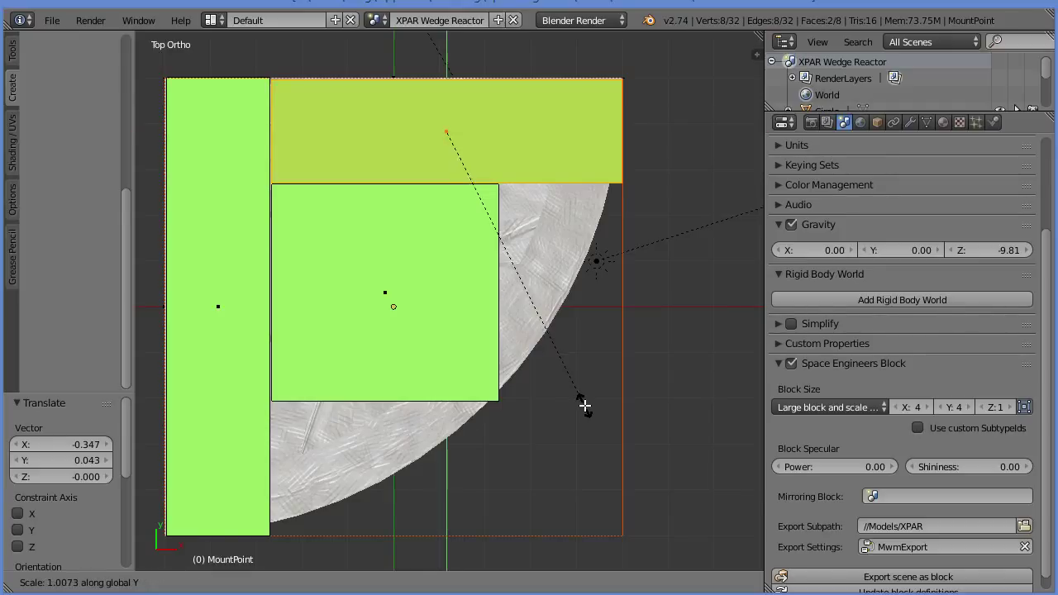
{"action": "left_click", "coordinate": [590, 409]}
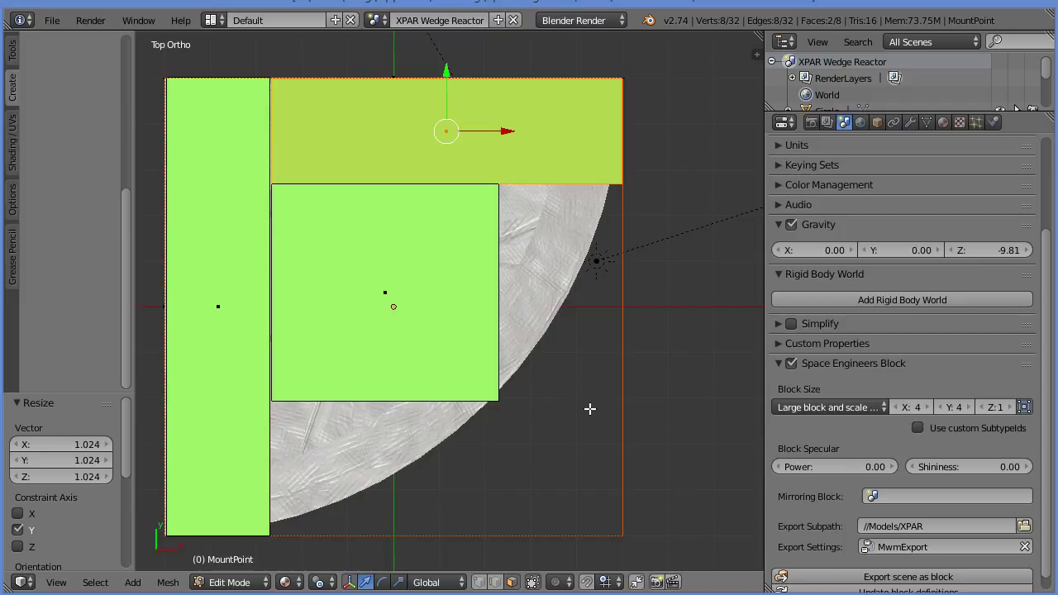
- Export the scene as a block and update the block definitions
{"action": "scroll", "coordinate": [860, 497], "scroll_direction": "down", "scroll_amount": 1}
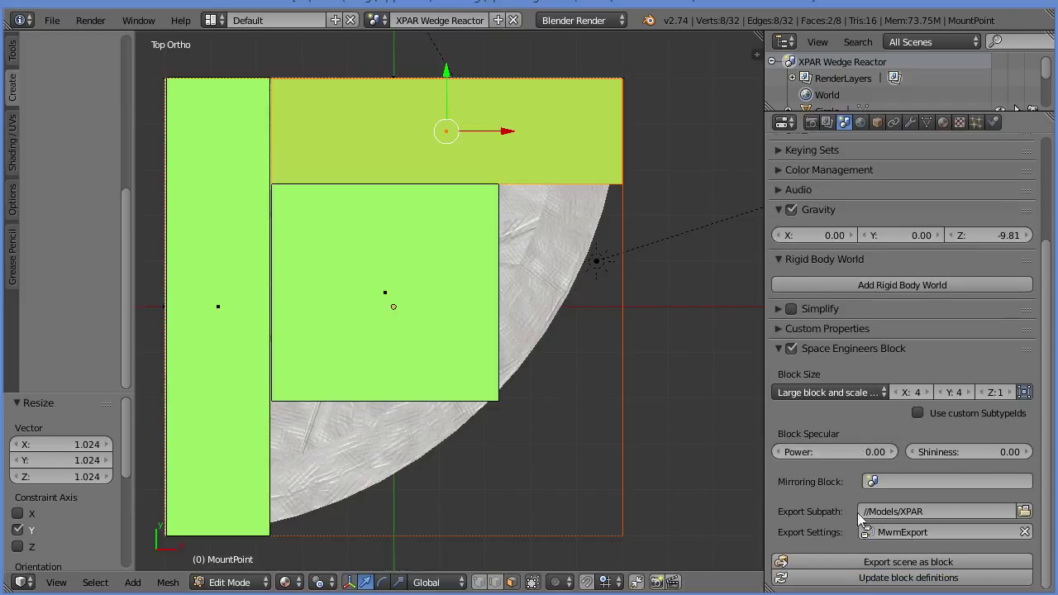
{"action": "left_click", "coordinate": [883, 564]}
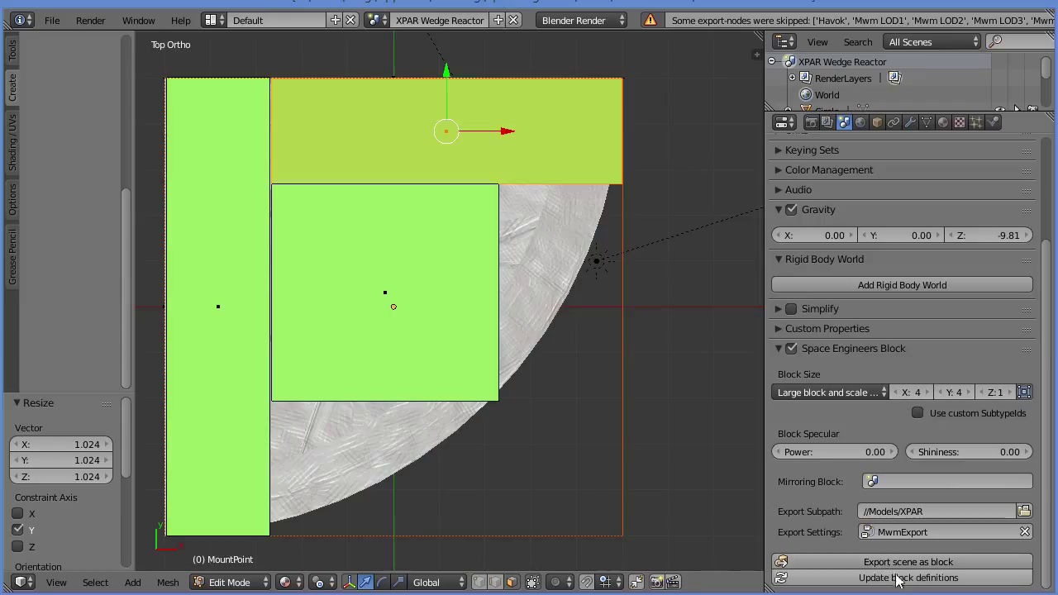
{"action": "left_click", "coordinate": [899, 579]}
{"action": "double_click", "coordinate": [267, 120]}
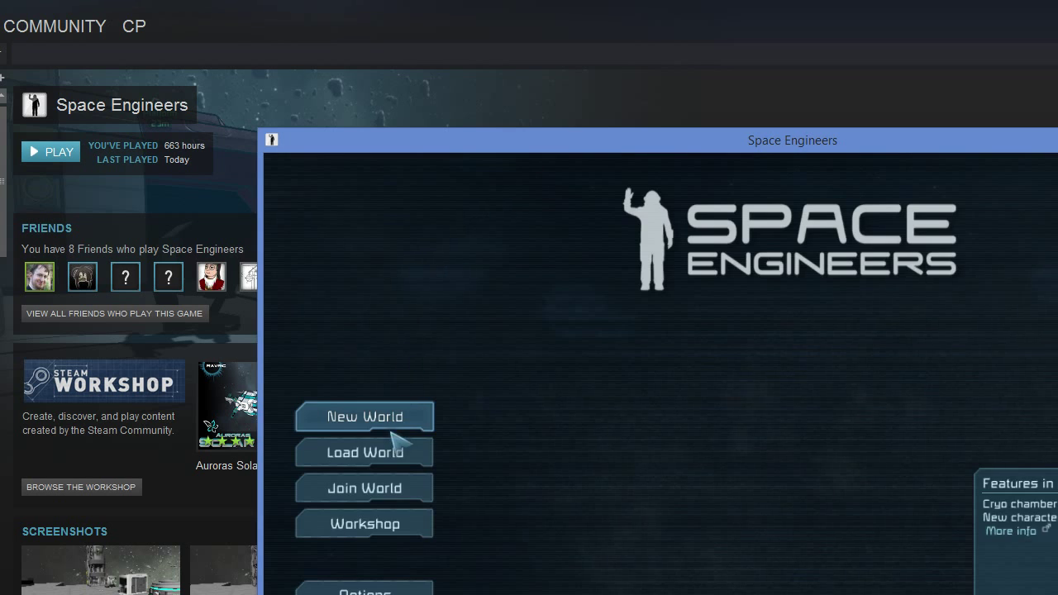
{"action": "left_click", "coordinate": [389, 436]}
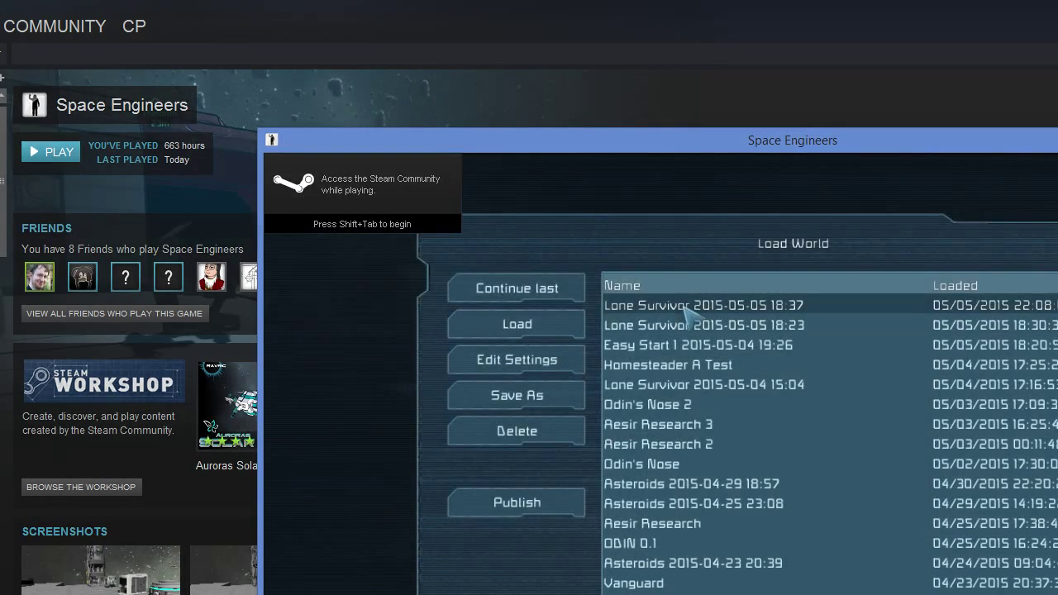
{"action": "double_click", "coordinate": [687, 311]}
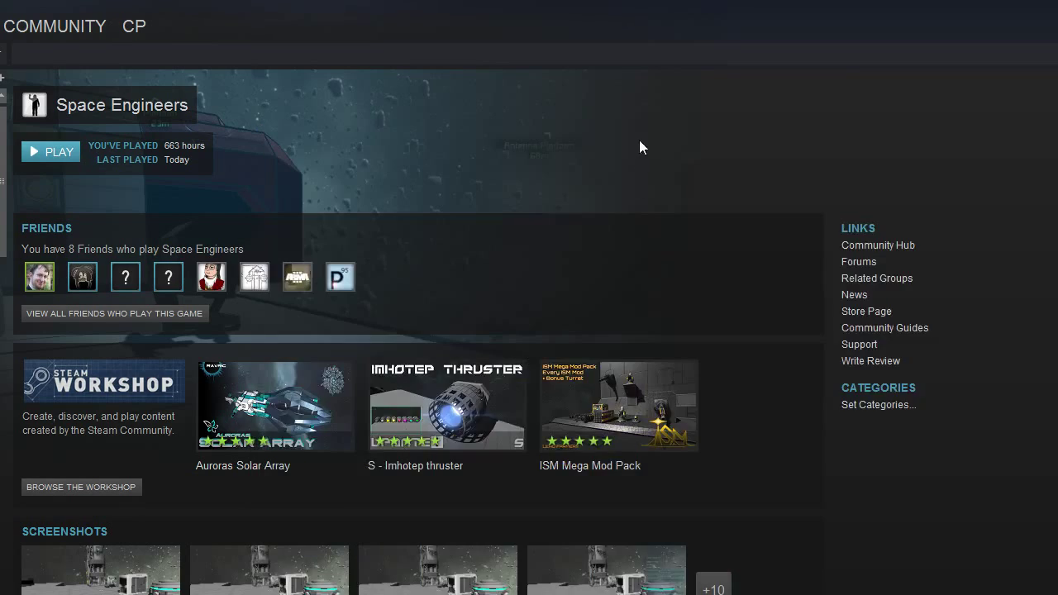
{"action": "key", "text": "alt+Tab"}
{"action": "key", "text": "alt+Tab"}
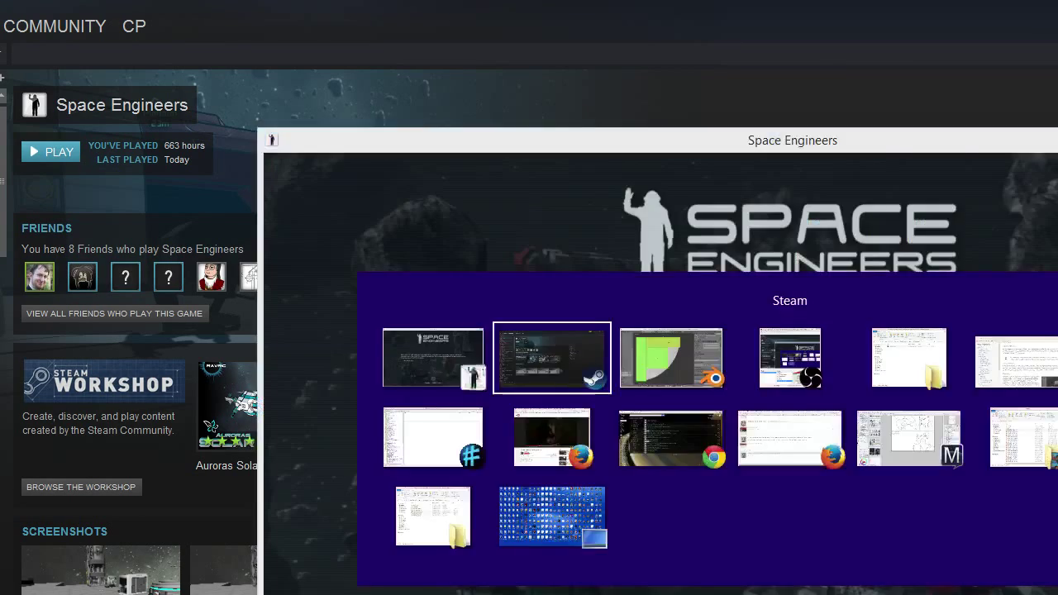
{"action": "left_click_drag", "start_coordinate": [1057, 147], "coordinate": [1007, 105]}
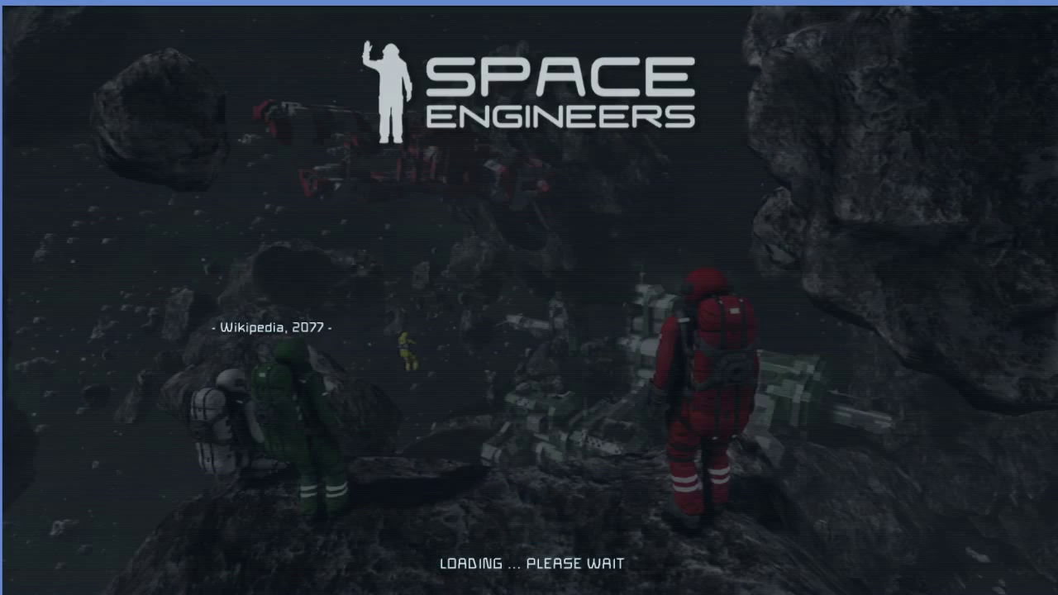
- Search the blocks for "rea", assign the LargeWedgeReactor block to toolbar slot 6 and place it in the world
{"action": "key", "text": "a"}
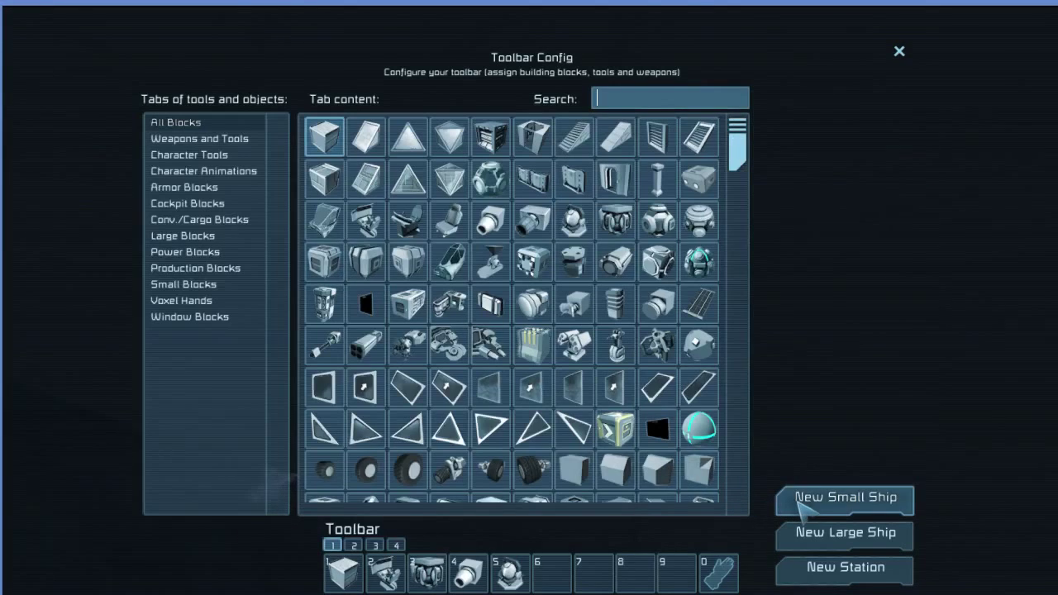
{"action": "left_click", "coordinate": [799, 504]}
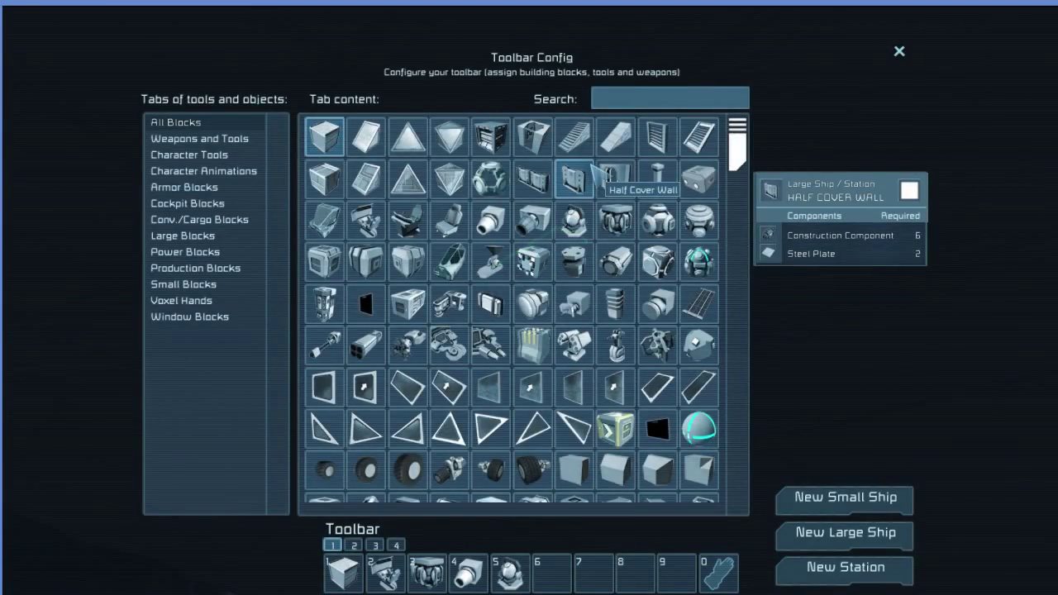
{"action": "type", "text": "rea"}
{"action": "double_click", "coordinate": [409, 155]}
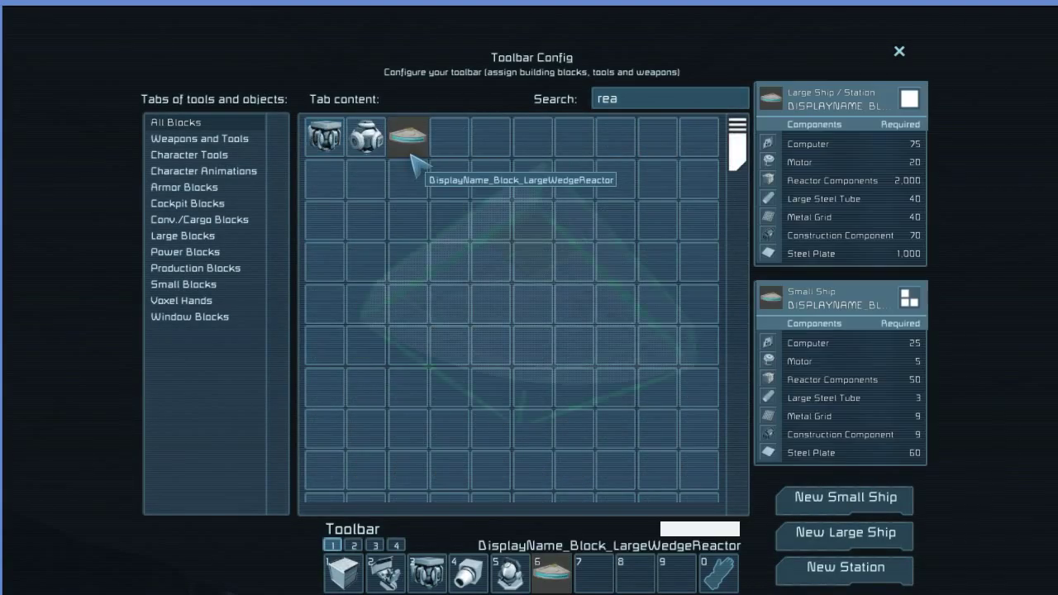
{"action": "key", "text": "Escape"}
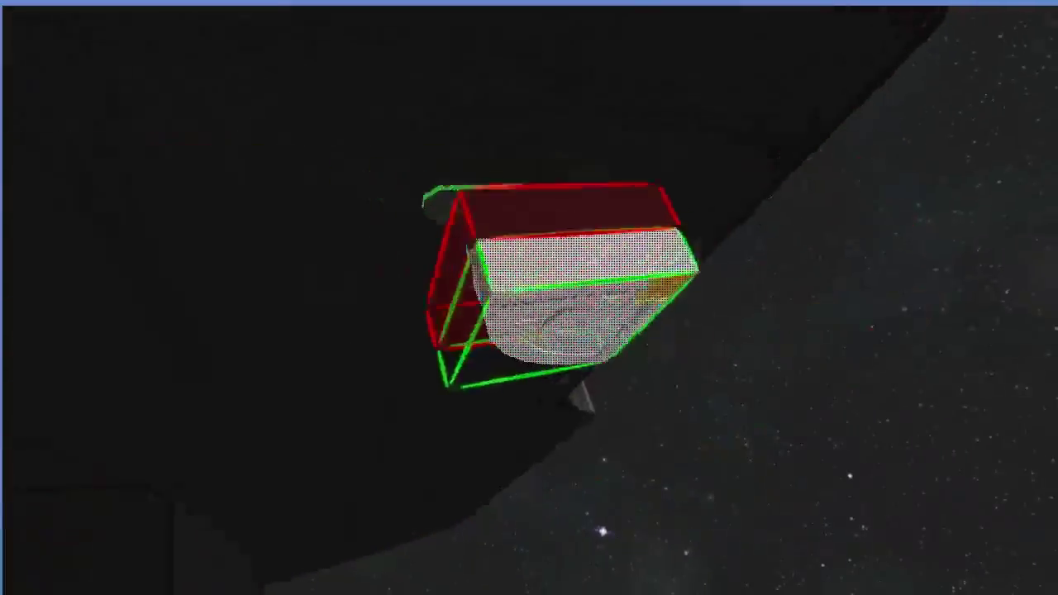
{"action": "left_click", "coordinate": [530, 298]}
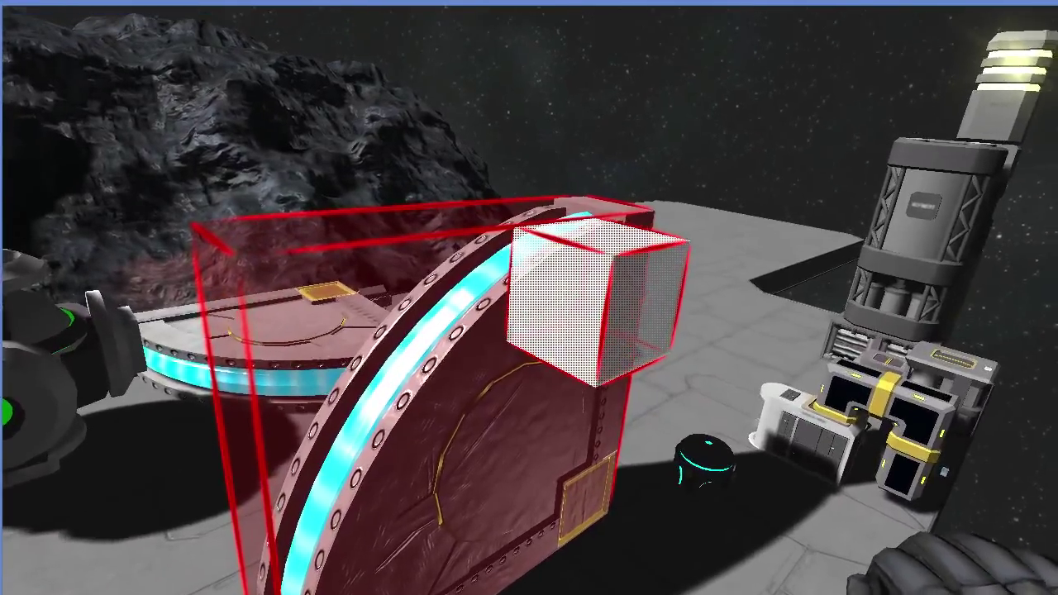
- Test with a cube block preview where blocks can attach on the placed wedge reactor's flat faces, curved side and edges
{"action": "key", "text": "w"}
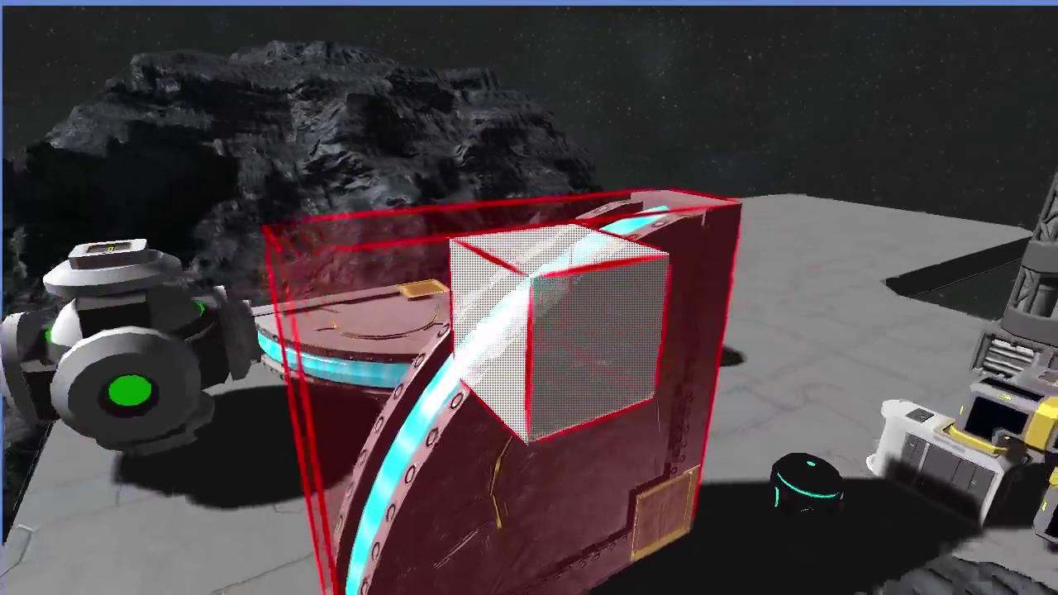
{"action": "key", "text": "d"}
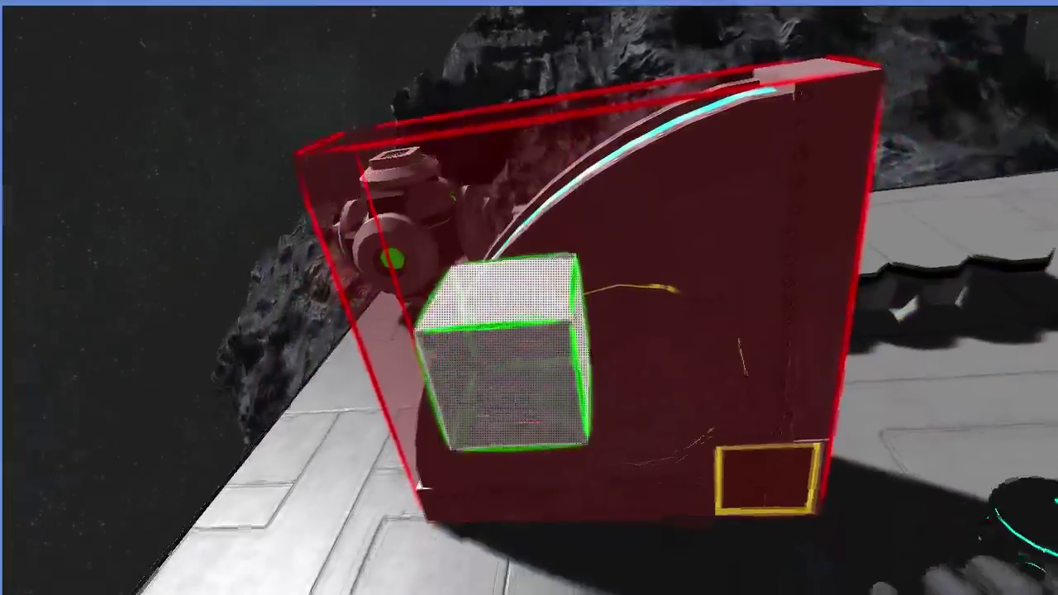
{"action": "key", "text": "a"}
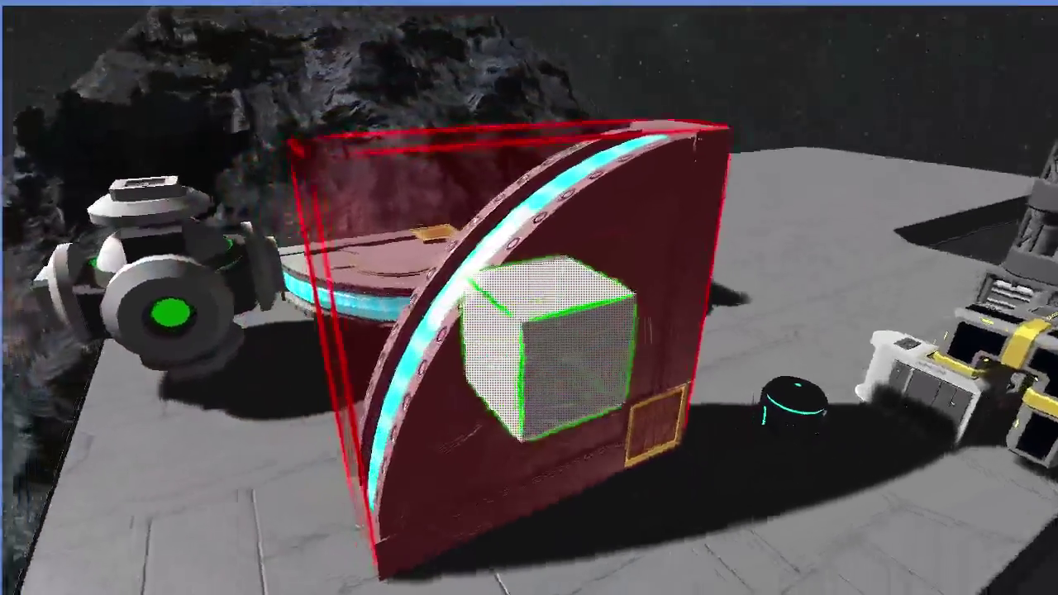
{"action": "key", "text": "w"}
{"action": "key", "text": "space"}
{"action": "key", "text": "a"}
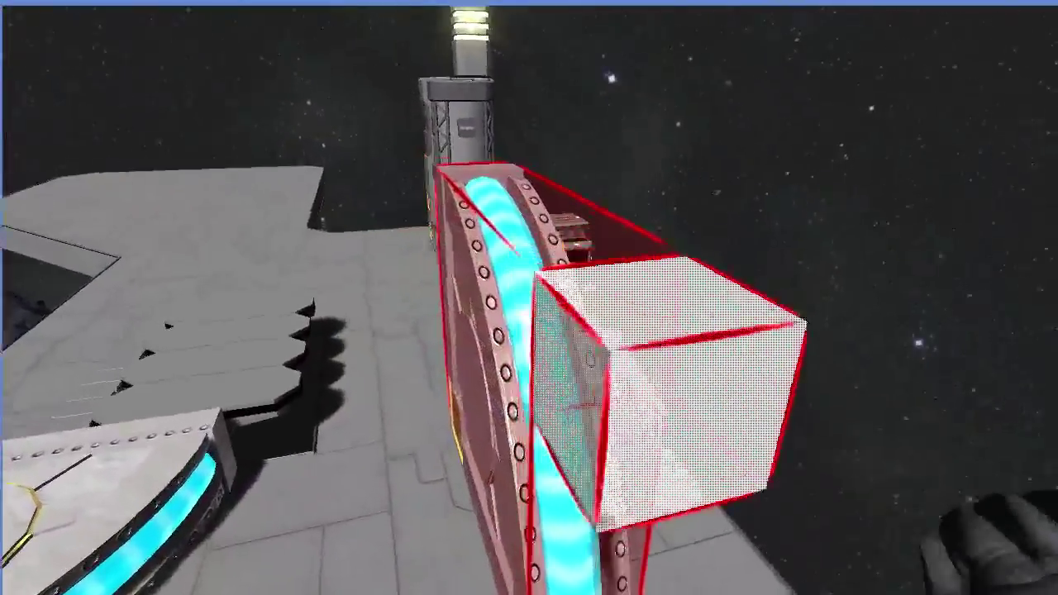
{"action": "key", "text": "e"}
{"action": "key", "text": "a"}
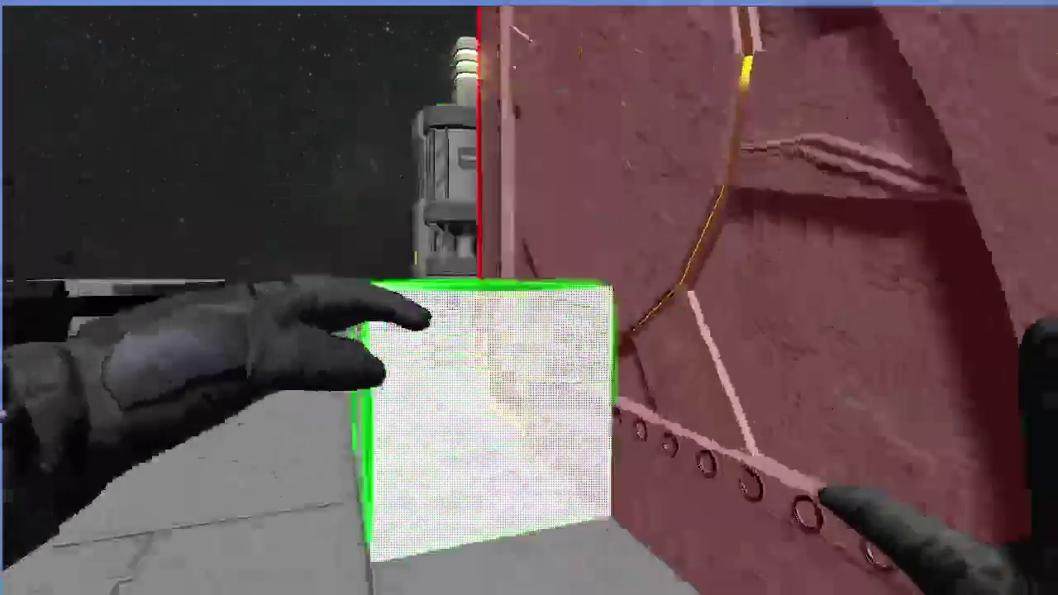
- Put away the cube block preview and examine the yellow-framed square panel at the wedge reactor's lower corner
{"action": "key", "text": "0"}
{"action": "key", "text": "w"}
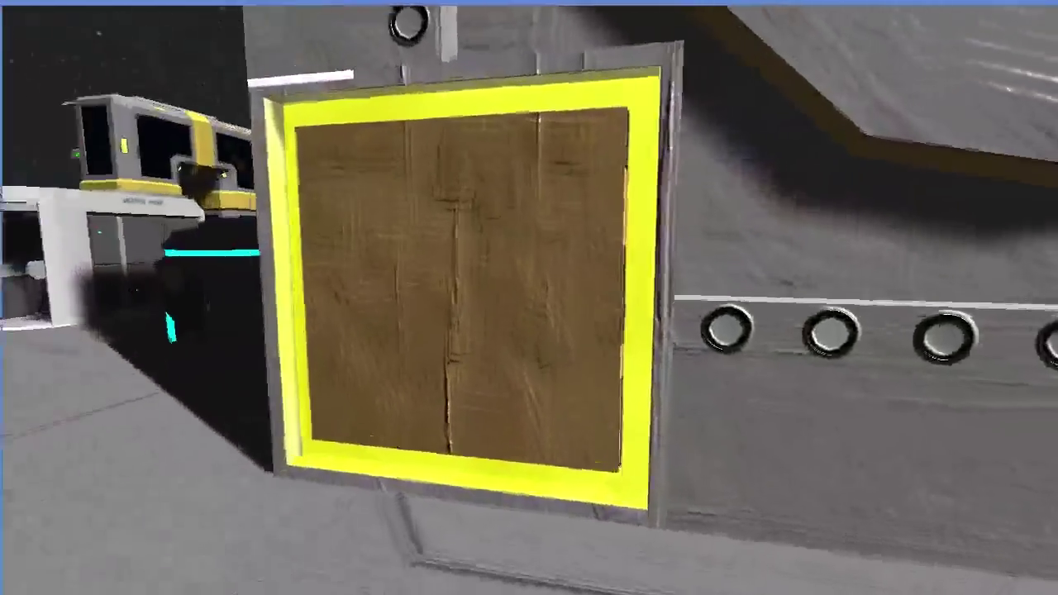
{"action": "key", "text": "s"}
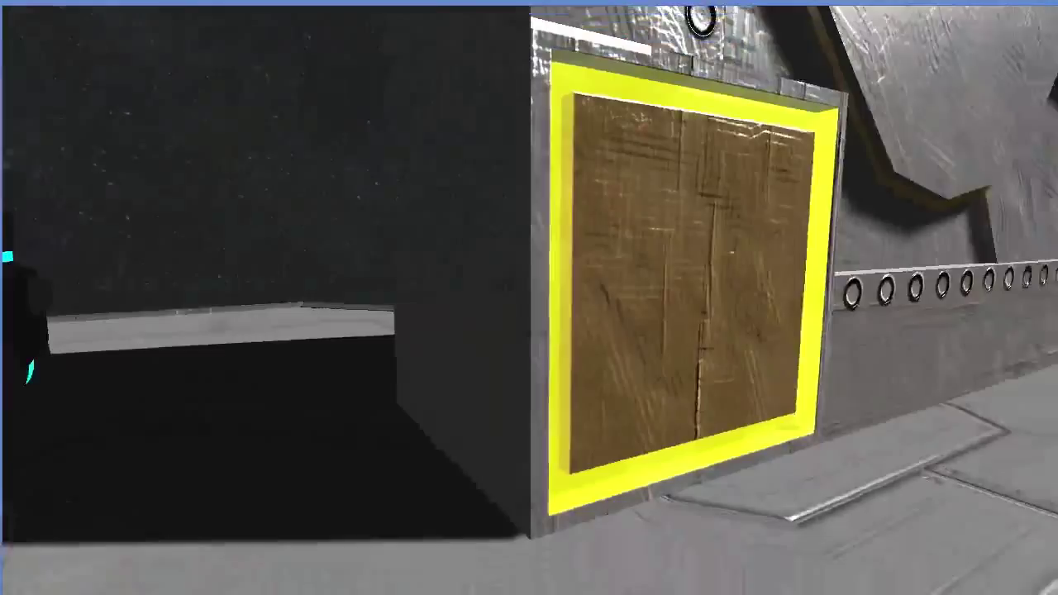
{"action": "key", "text": "s"}
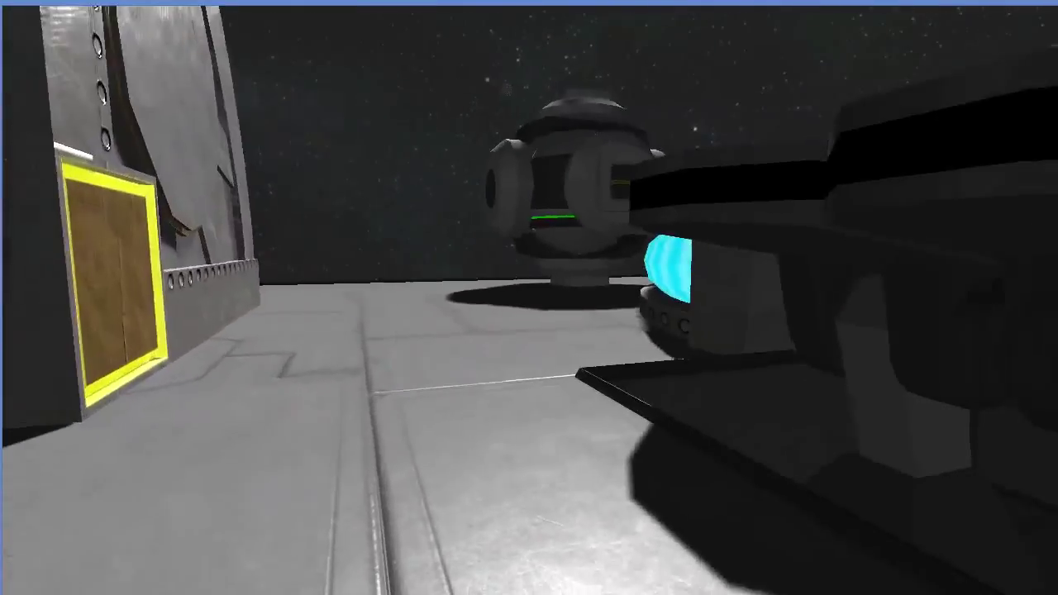
{"action": "key", "text": "w"}
{"action": "key", "text": "w"}
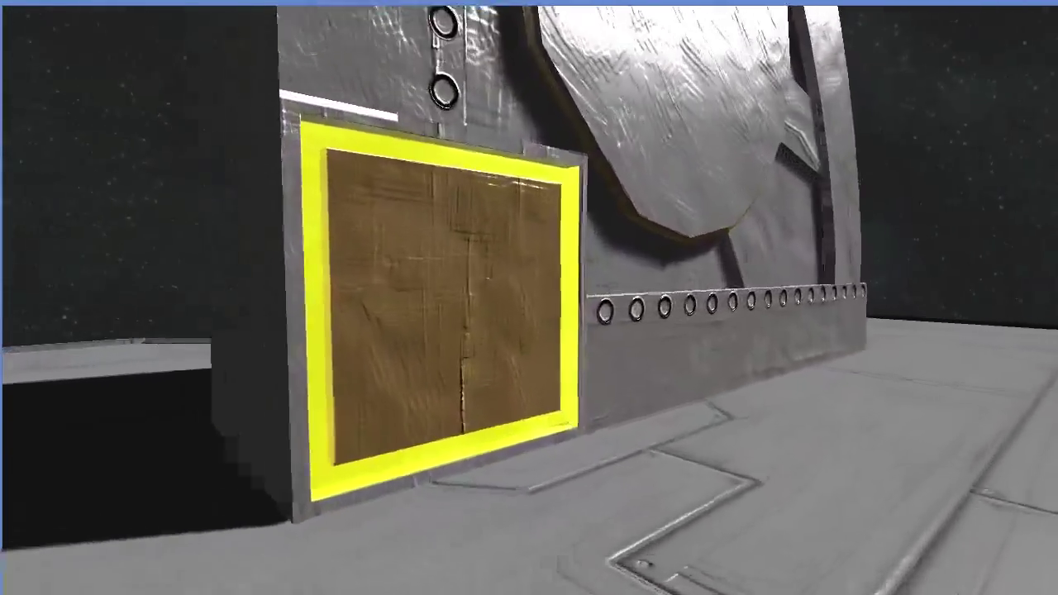
{"action": "key", "text": "a"}
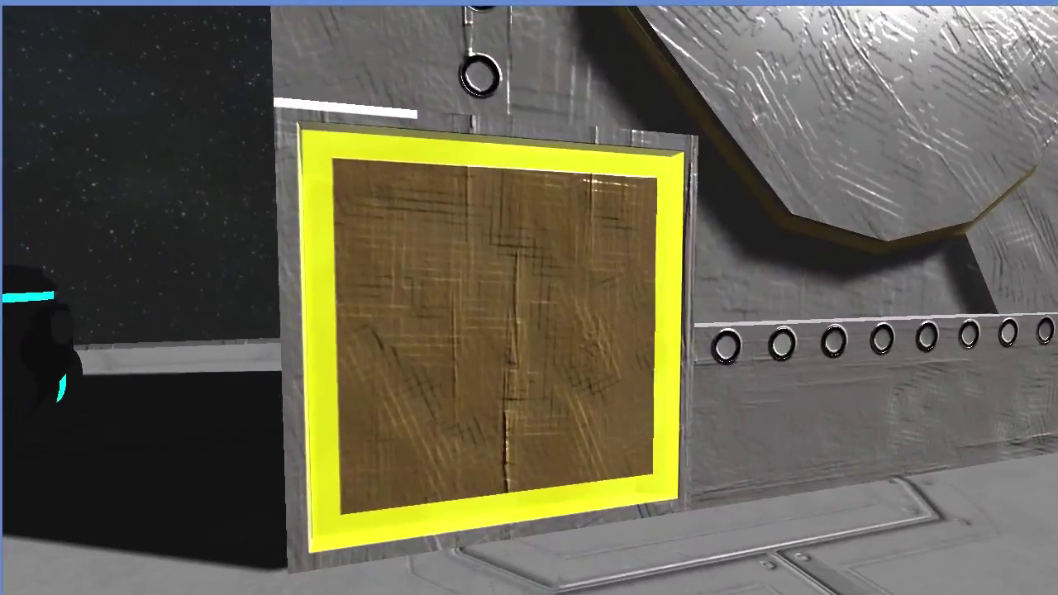
{"action": "key", "text": "a"}
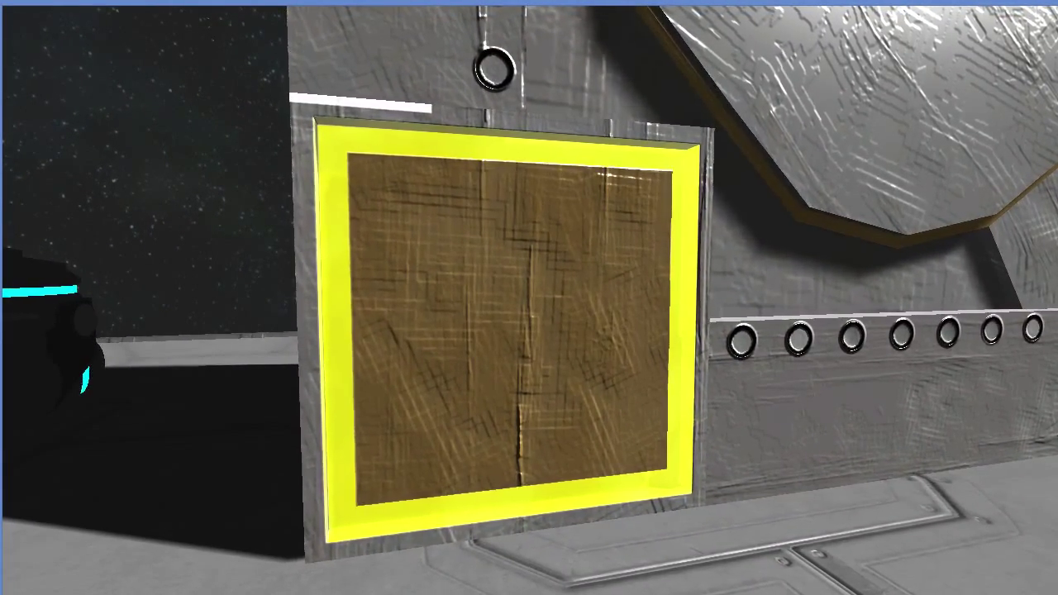
{"action": "key", "text": "s"}
{"action": "key", "text": "d"}
{"action": "key", "text": "s"}
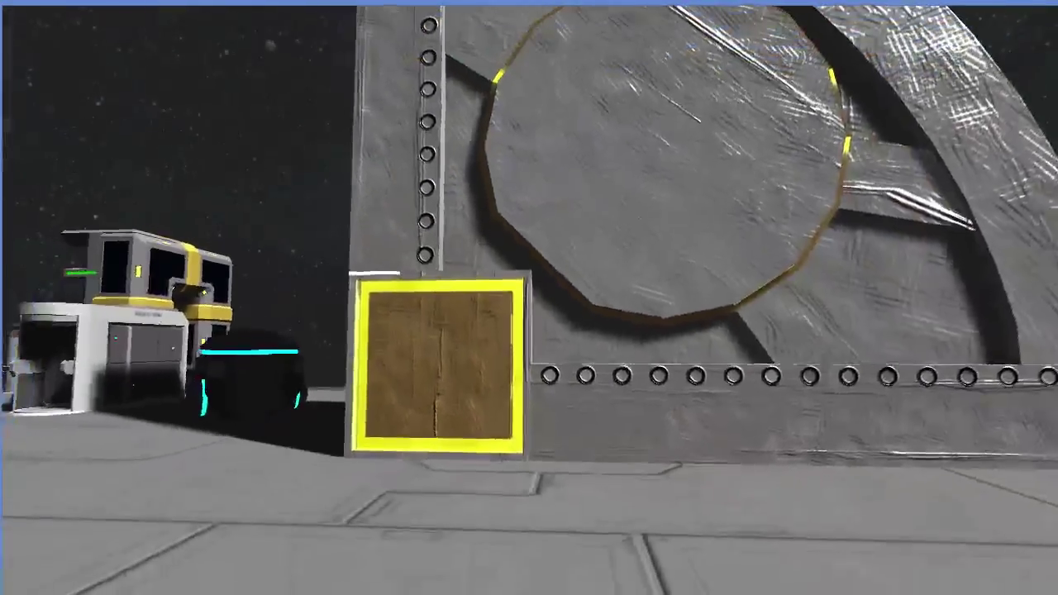
- Examine the wedge reactor's flat side face, from the corner panel across the round centre plate to the curved rim
{"action": "key", "text": "d"}
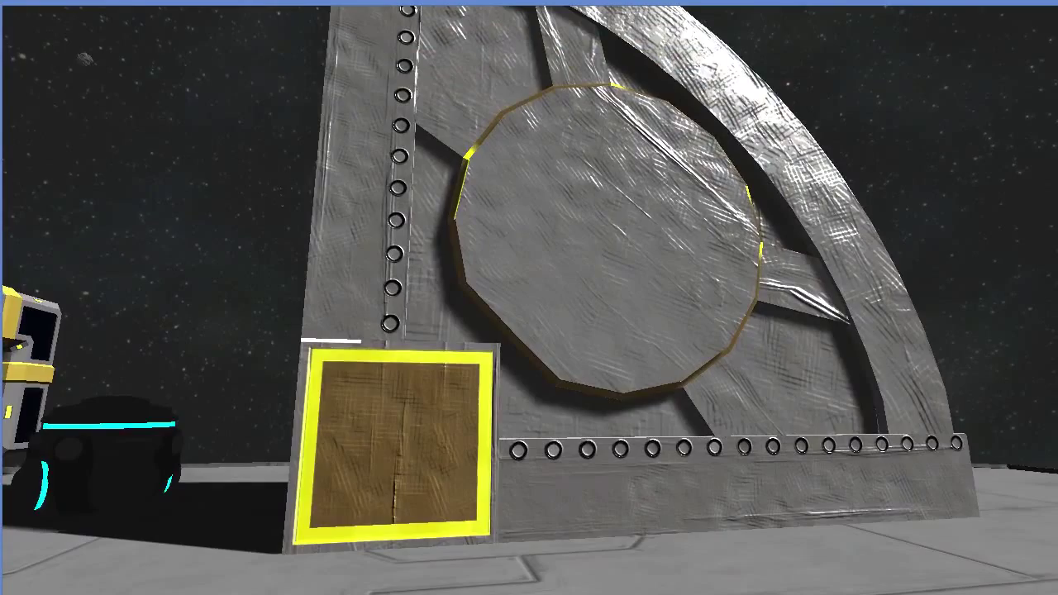
{"action": "key", "text": "space"}
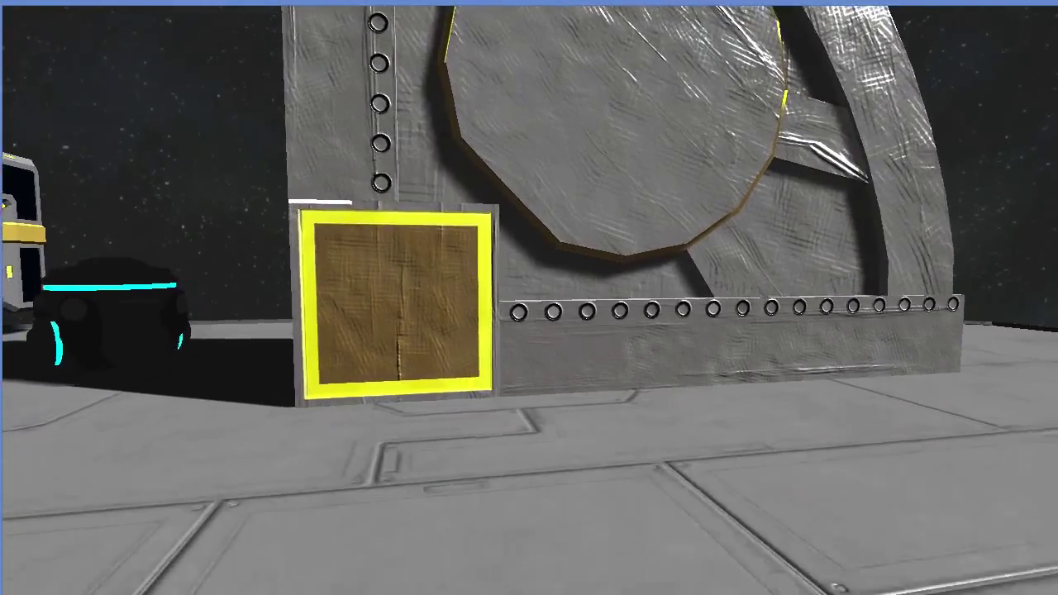
{"action": "key", "text": "s"}
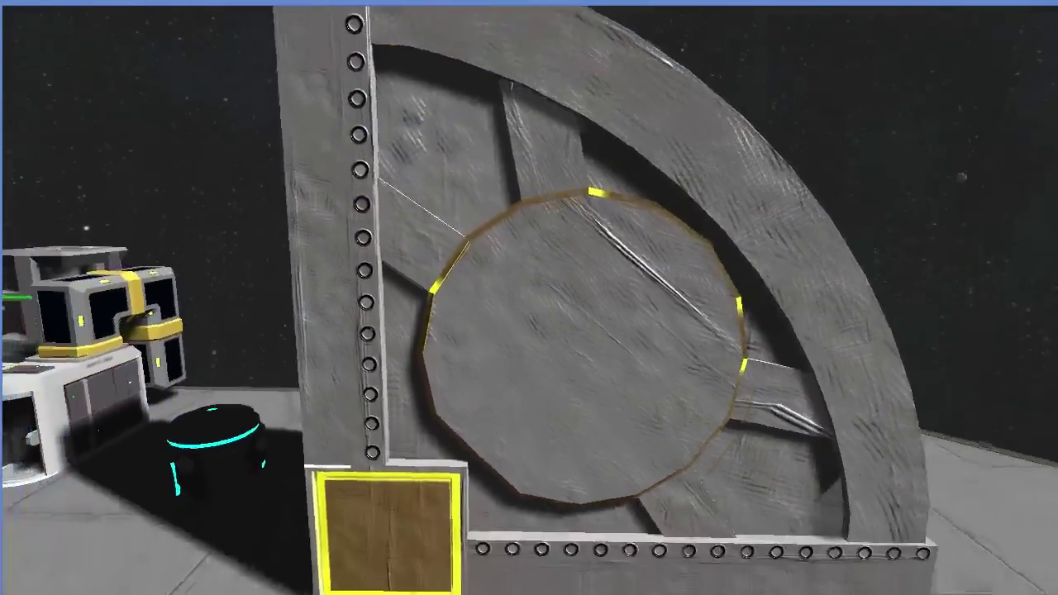
{"action": "key", "text": "w"}
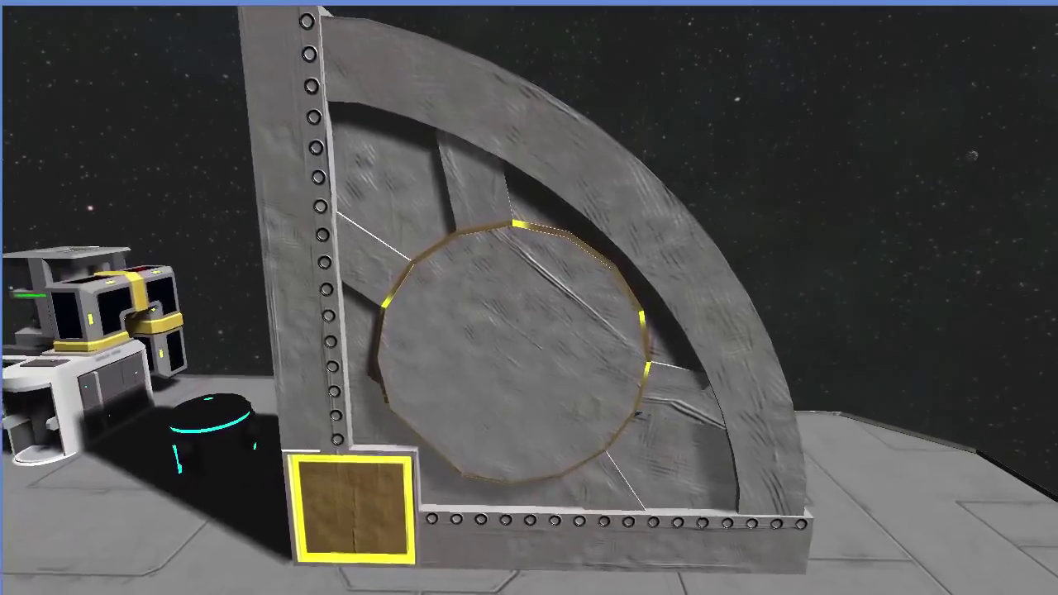
{"action": "key", "text": "d"}
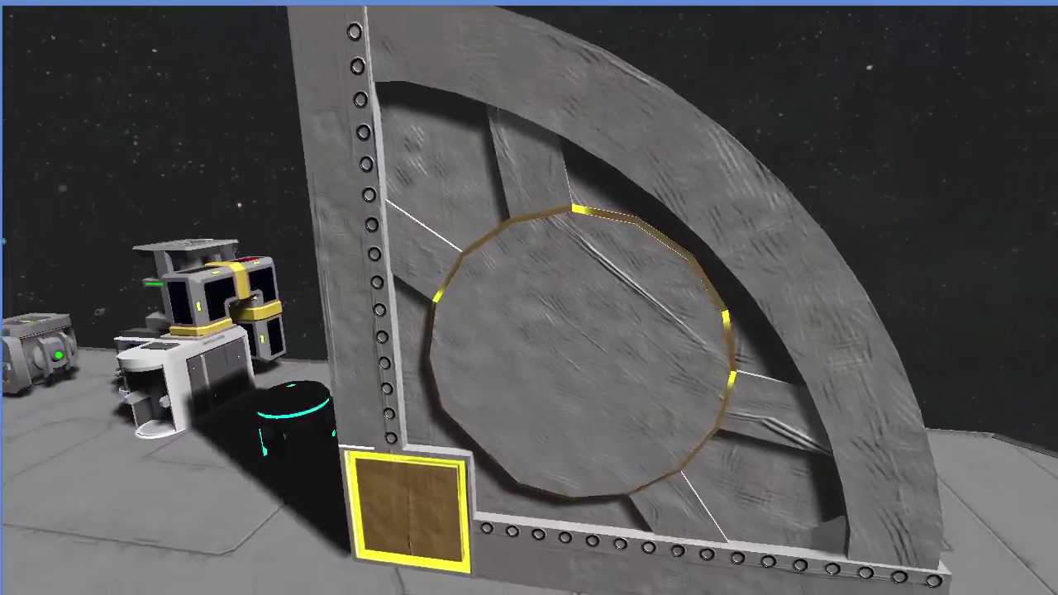
{"action": "key", "text": "d"}
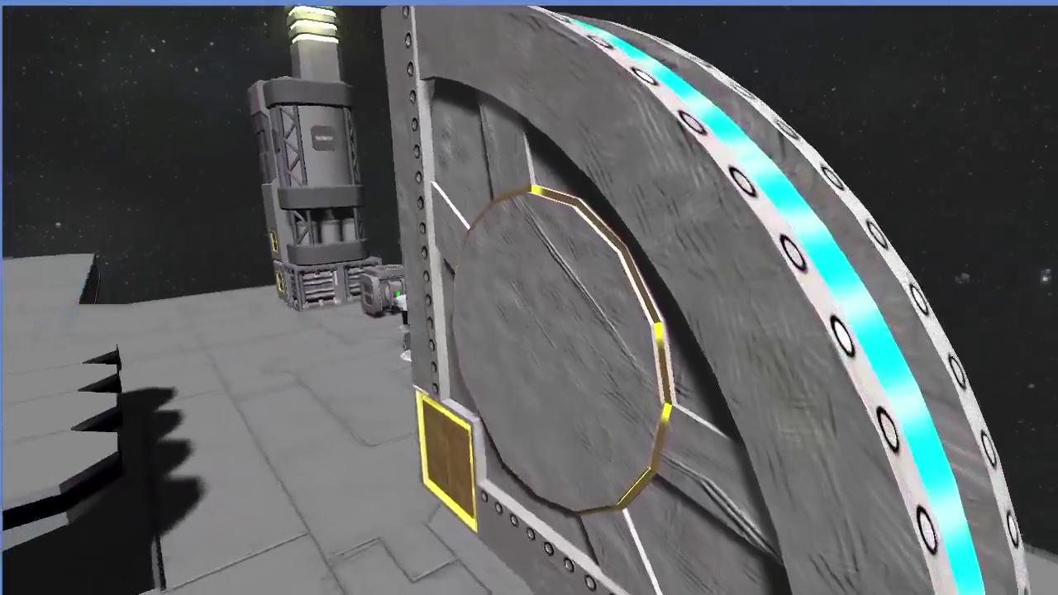
{"action": "key", "text": "a"}
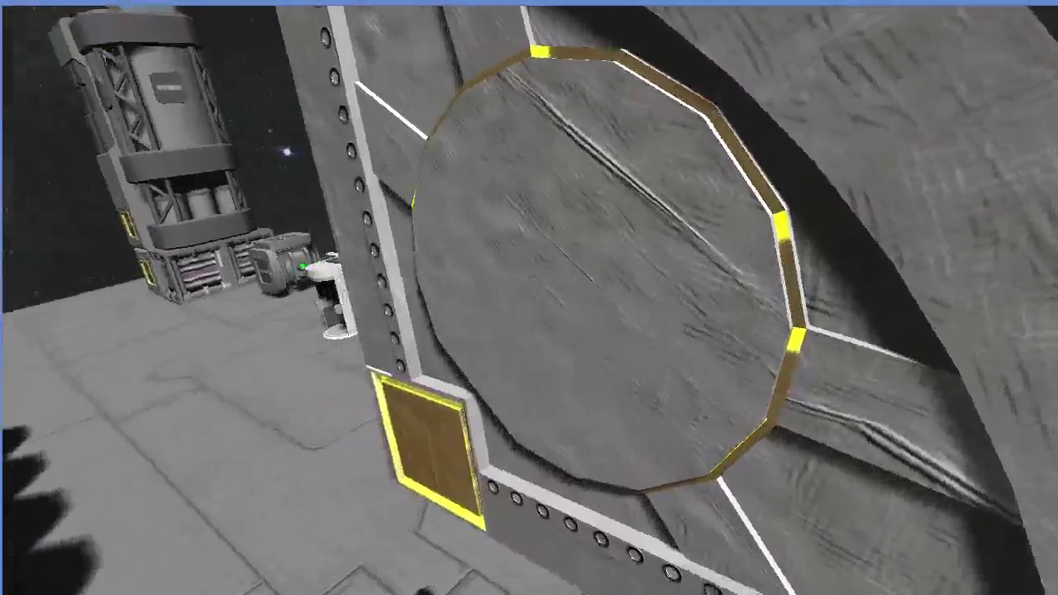
{"action": "key", "text": "d"}
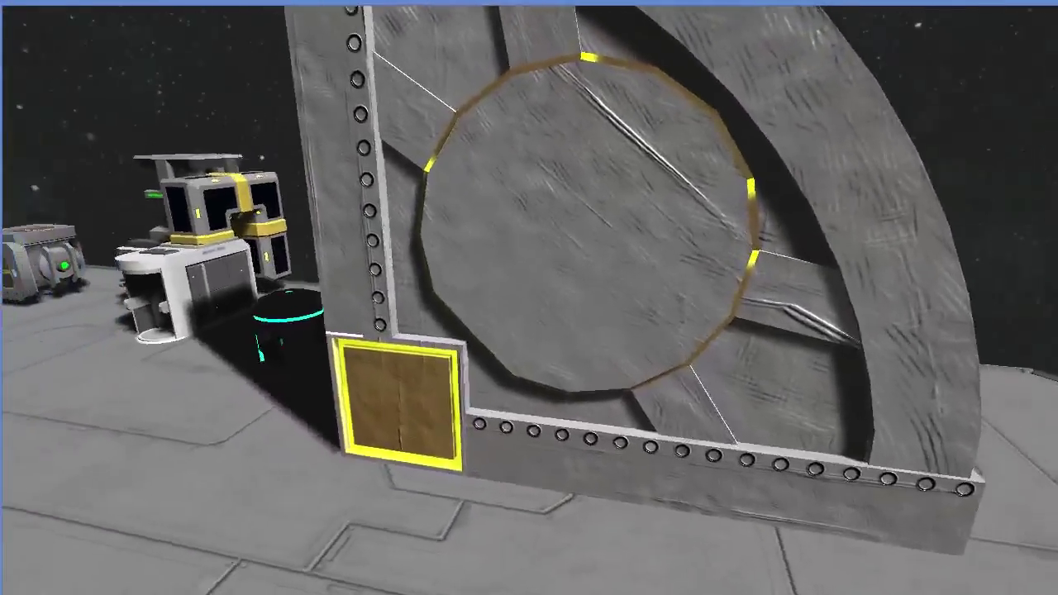
{"action": "key", "text": "d"}
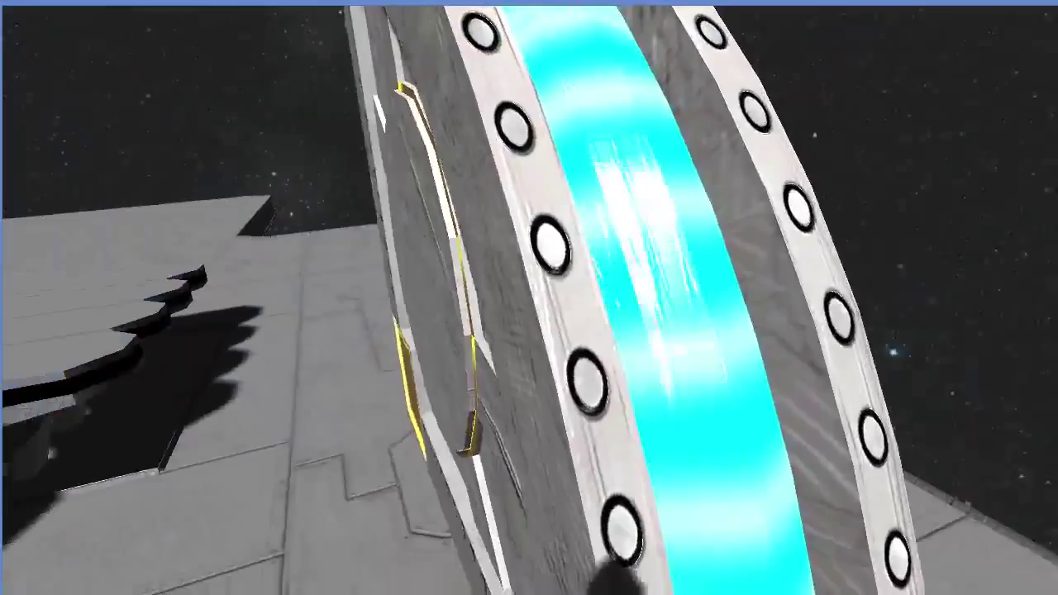
- Examine the reactor's glowing curved edge from above and the flat faces around its yellow-framed corner panel from ground level
{"action": "key", "text": "a"}
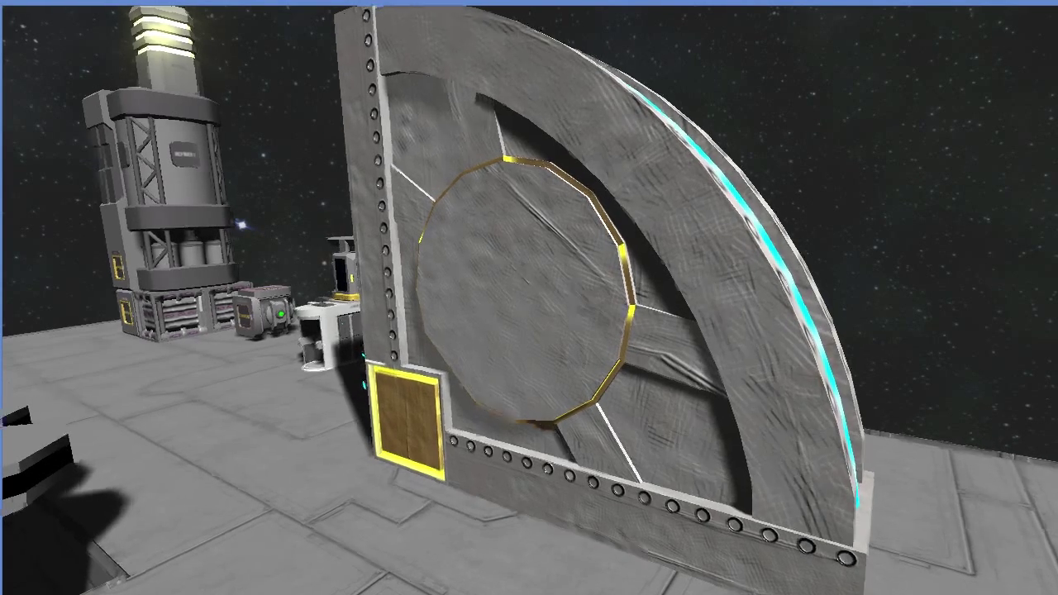
{"action": "key", "text": "d"}
{"action": "key", "text": "space"}
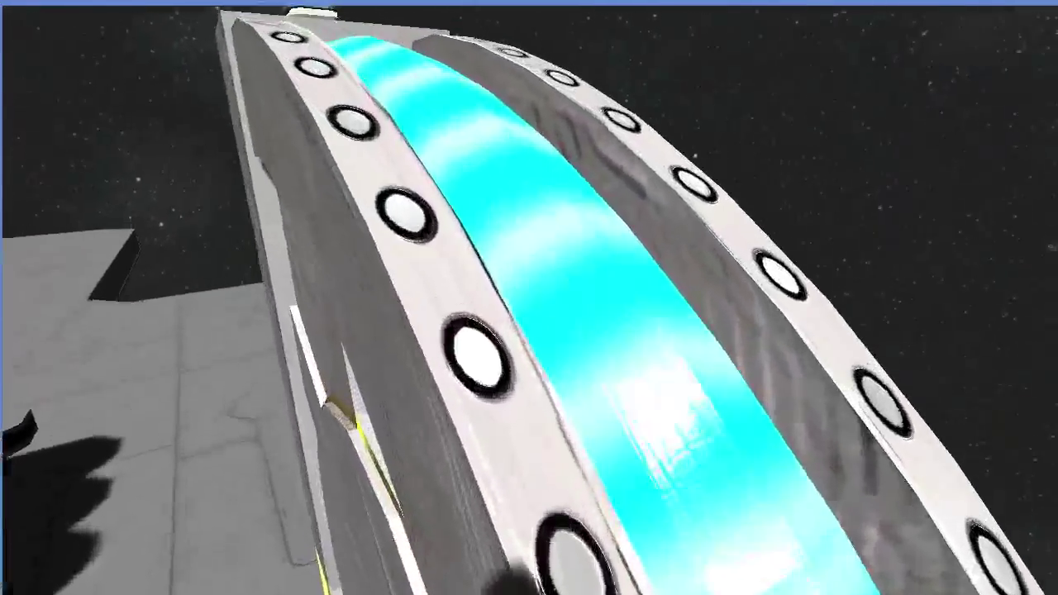
{"action": "key", "text": "a"}
{"action": "key", "text": "space"}
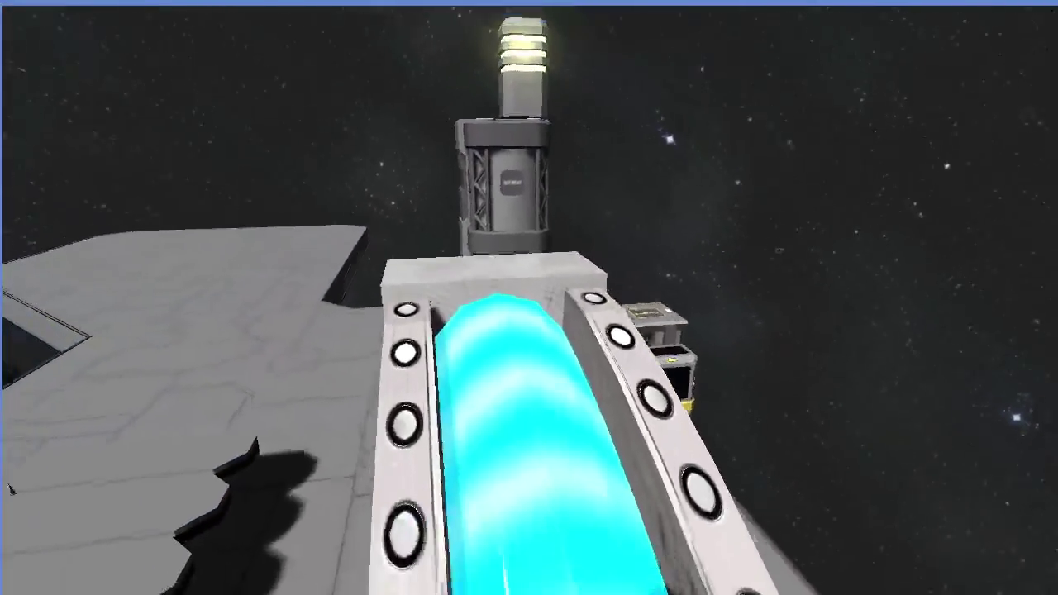
{"action": "key", "text": "s"}
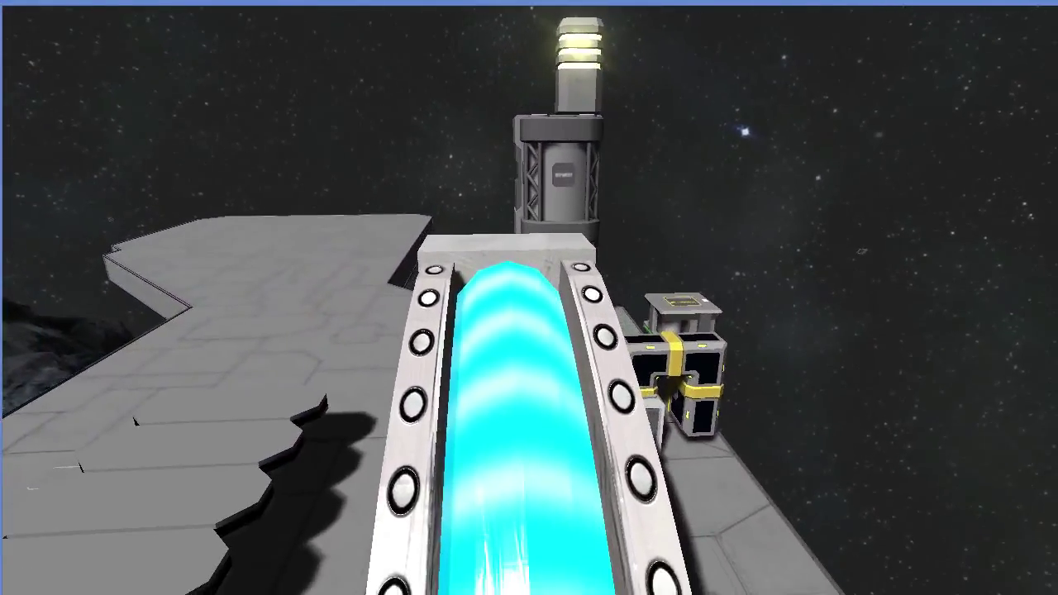
{"action": "key", "text": "a"}
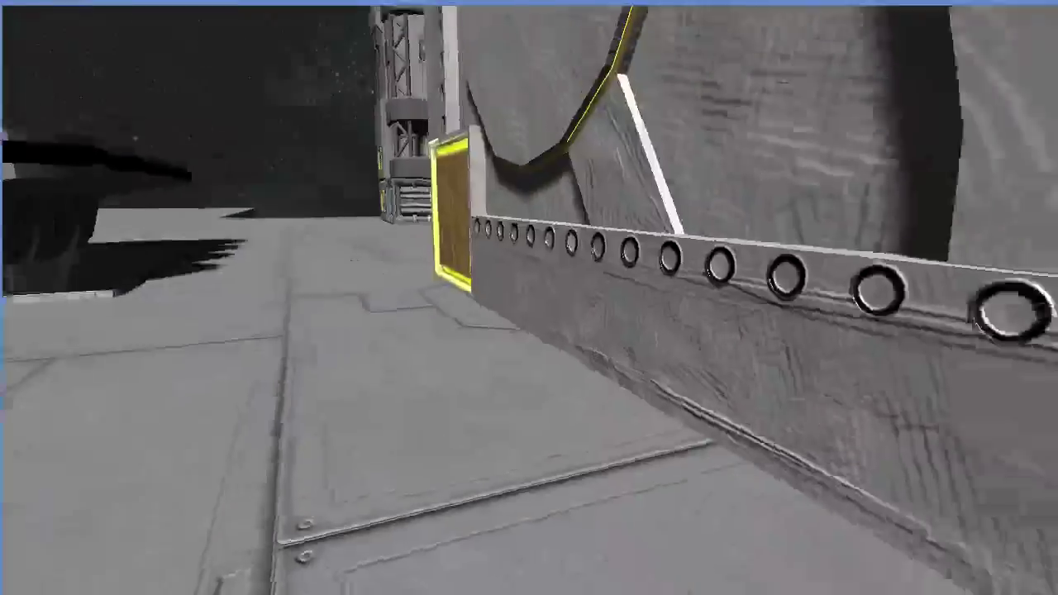
{"action": "key", "text": "s"}
{"action": "key", "text": "w"}
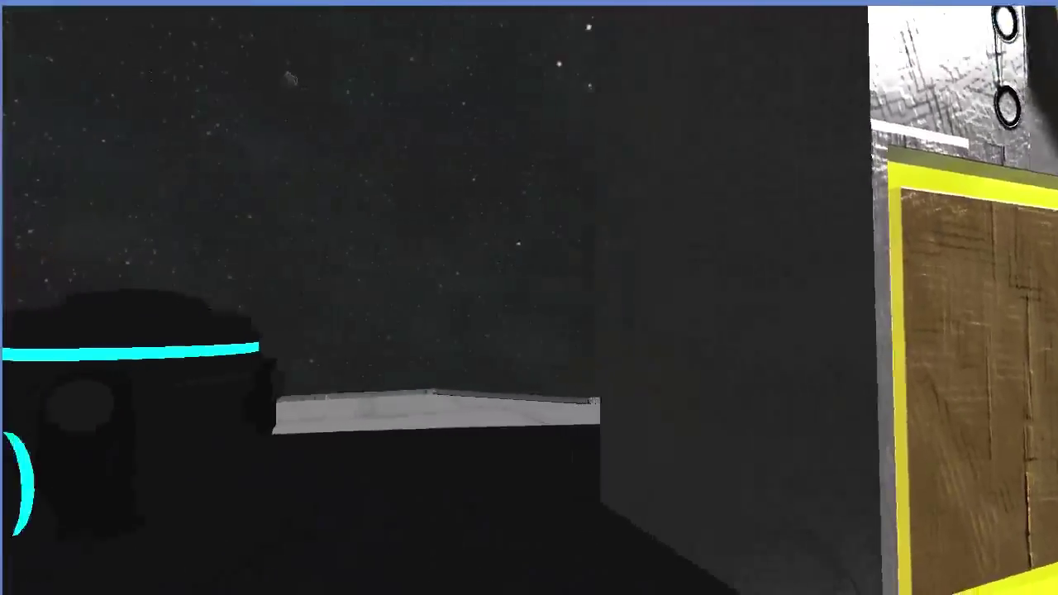
{"action": "key", "text": "s"}
{"action": "key", "text": "w"}
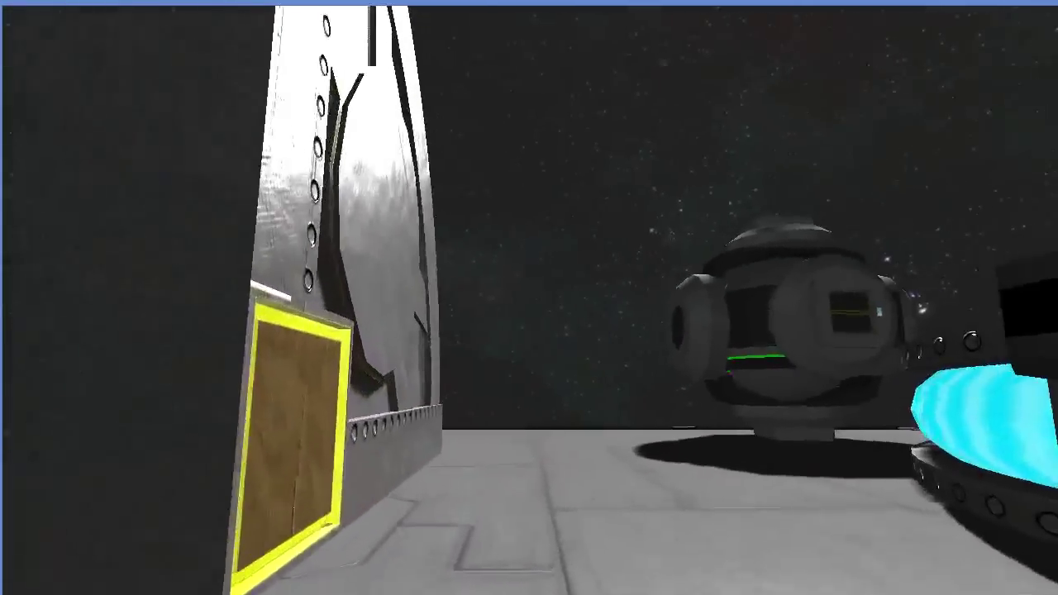